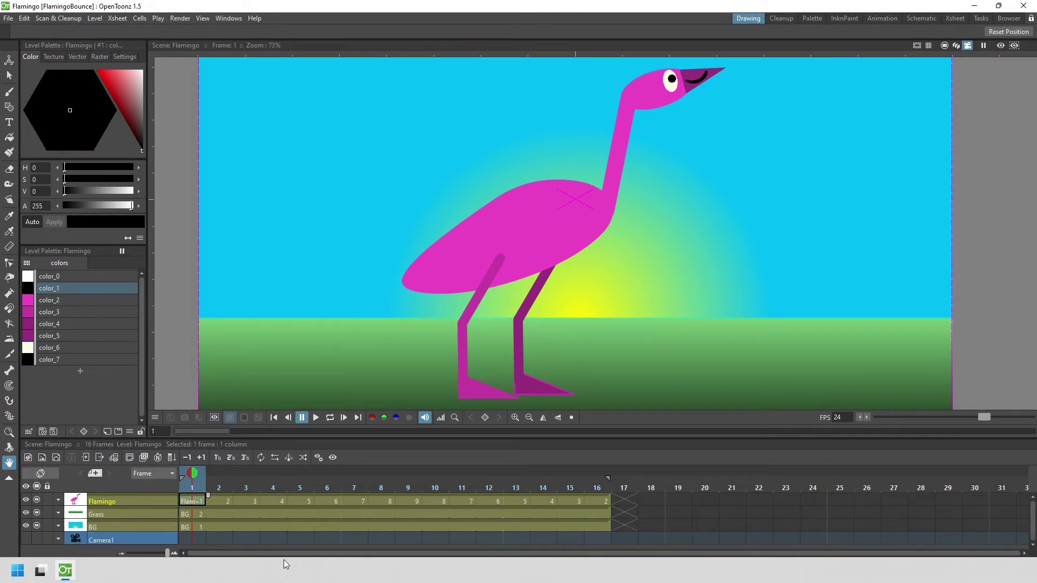
Step: Loop-play the flamingo animation, then hide the Grass and BG columns so it plays over white
{"action": "left_click", "coordinate": [329, 419]}
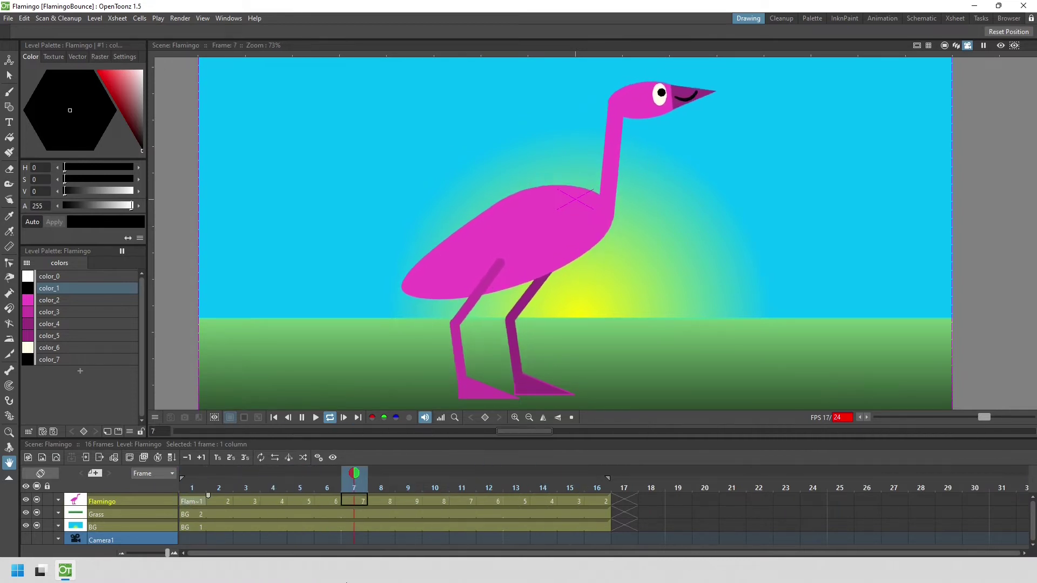
{"action": "left_click", "coordinate": [37, 525]}
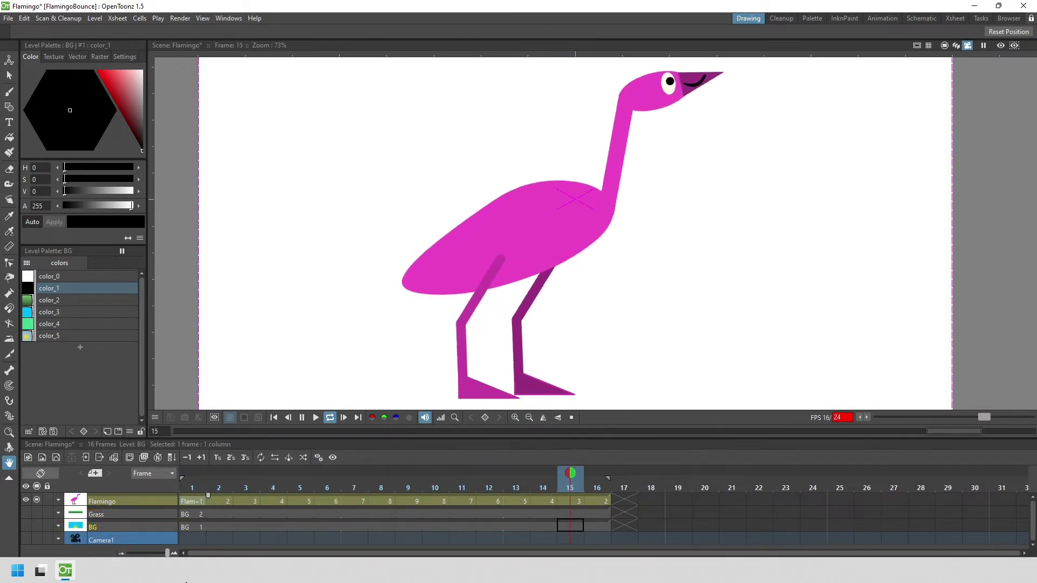
Step: Pause playback, show the frame-1 Flamingo drawing 0001, and pan the viewer to frame the flamingo
{"action": "left_click", "coordinate": [302, 418]}
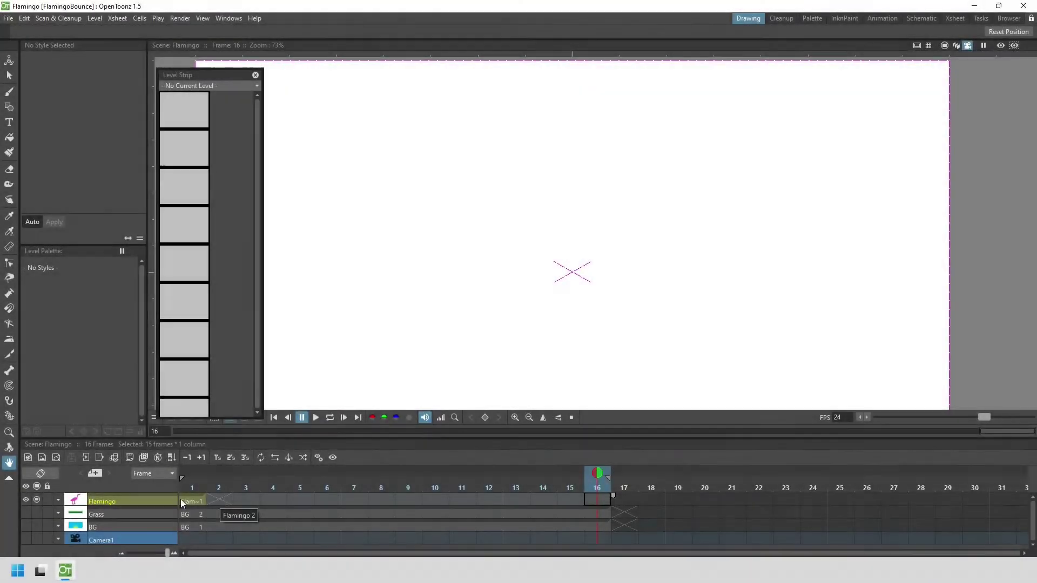
{"action": "left_click", "coordinate": [188, 500]}
{"action": "left_click_drag", "start_coordinate": [585, 287], "coordinate": [456, 215]}
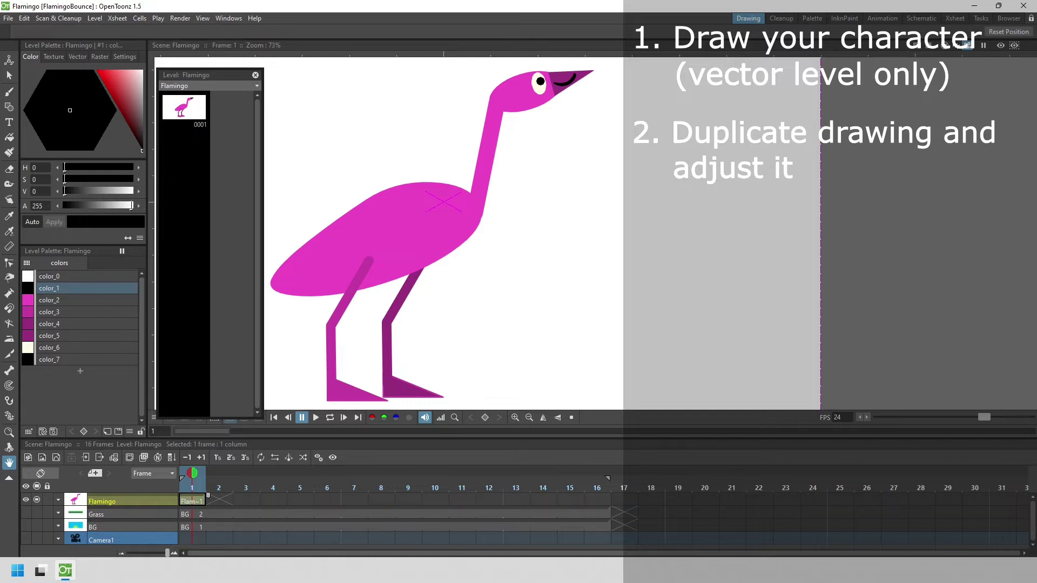
{"action": "left_click", "coordinate": [220, 499]}
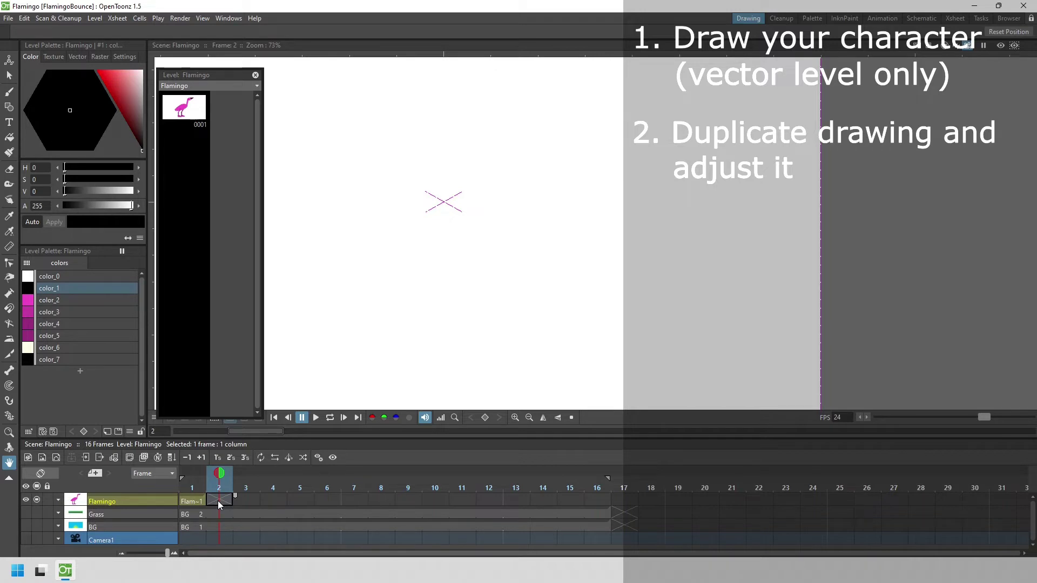
Step: Duplicate drawing 0001 into frame 2, then lasso the head, lower it and rotate it
{"action": "key", "text": "d"}
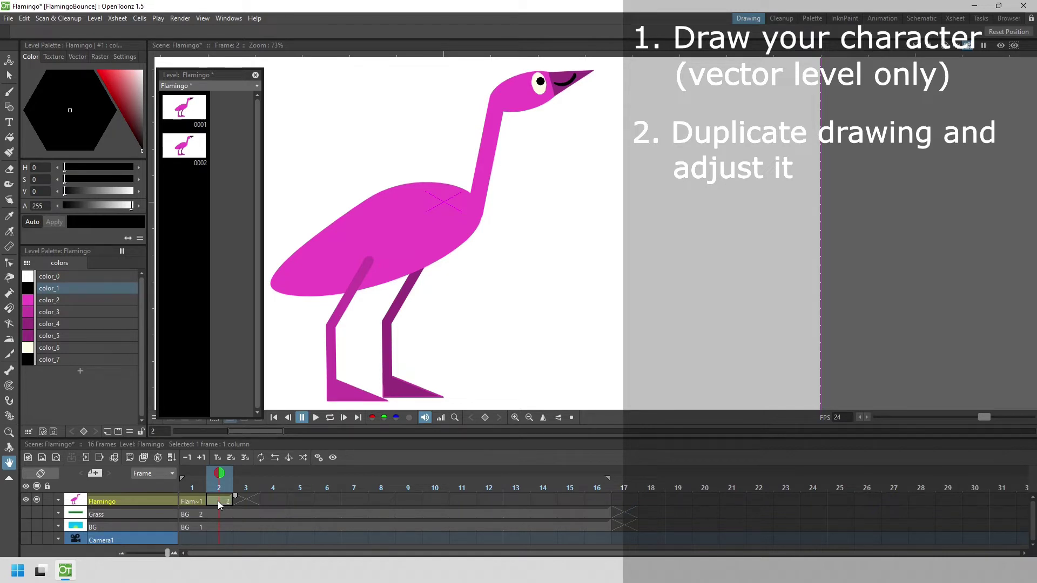
{"action": "left_click", "coordinate": [10, 75]}
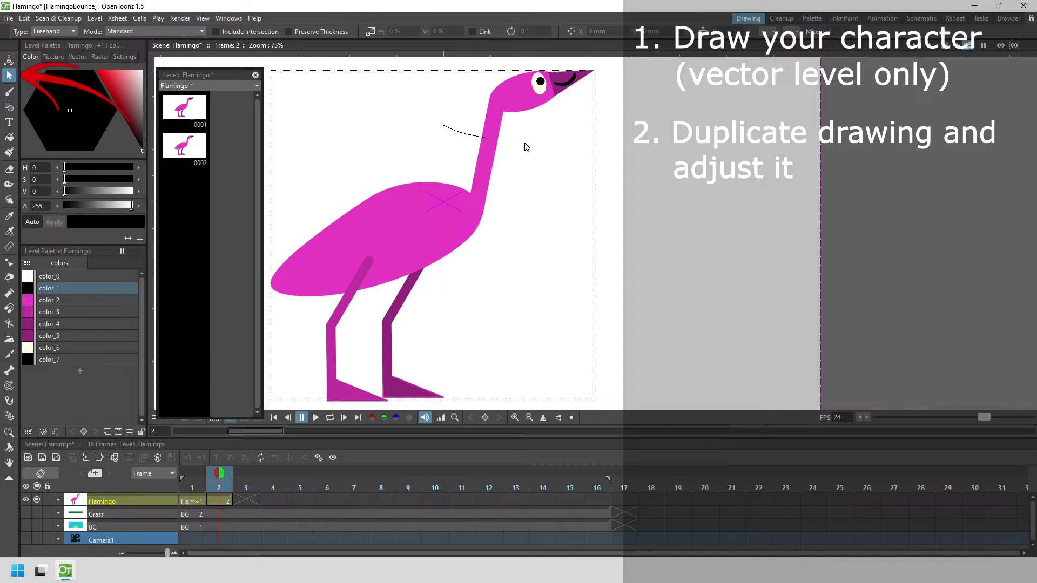
{"action": "mouse_move", "coordinate": [526, 147]}
{"action": "left_mouse_down"}
{"action": "mouse_move", "coordinate": [568, 59]}
{"action": "mouse_move", "coordinate": [456, 103]}
{"action": "left_mouse_up"}
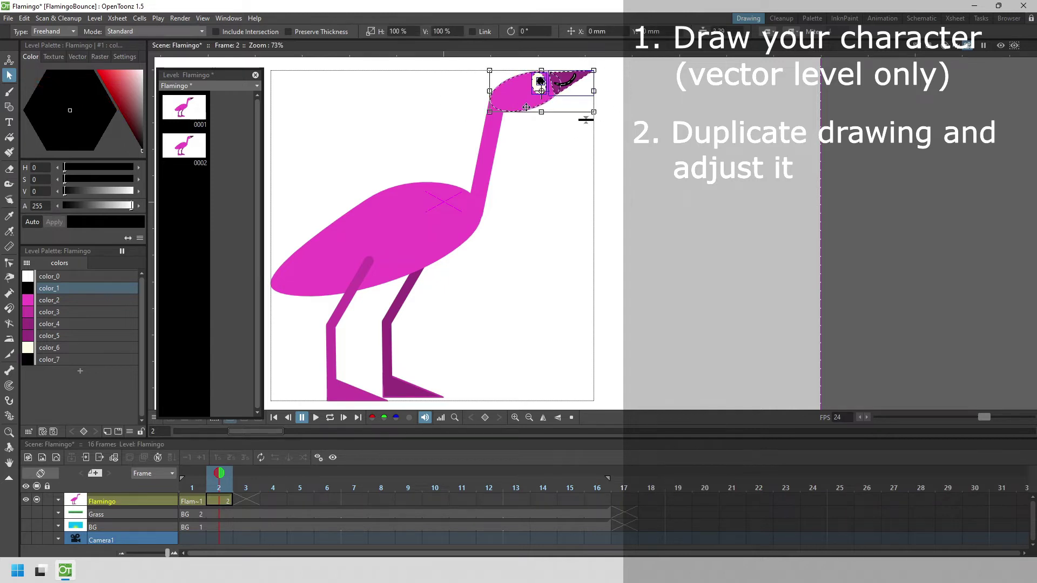
{"action": "left_click_drag", "start_coordinate": [526, 108], "coordinate": [532, 159]}
{"action": "left_click_drag", "start_coordinate": [604, 122], "coordinate": [537, 141]}
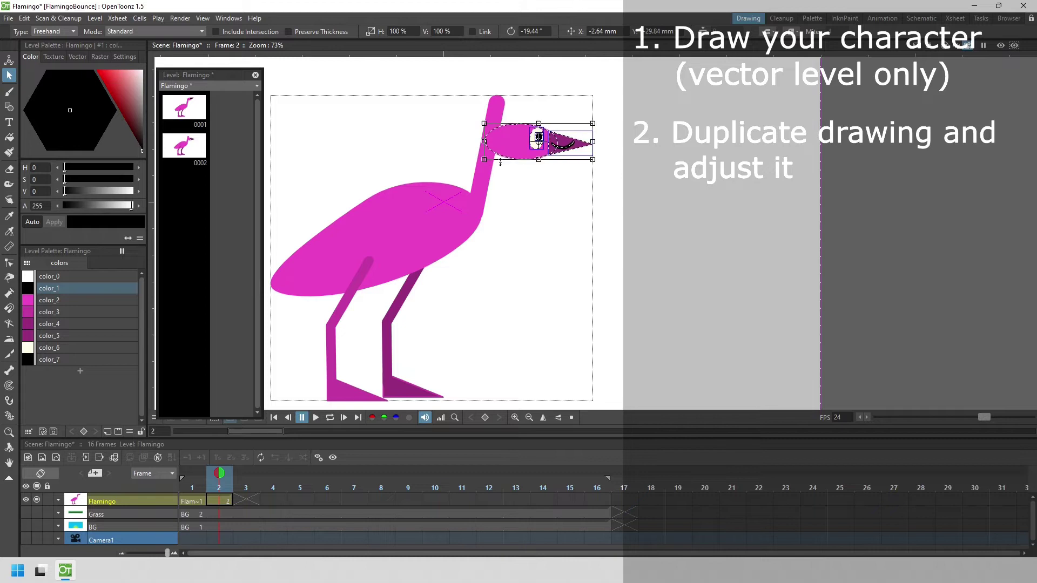
{"action": "left_click", "coordinate": [454, 203]}
Step: Rotate the body about 12° clockwise and bend the front leg and back lower leg
{"action": "left_click_drag", "start_coordinate": [488, 176], "coordinate": [496, 202]}
{"action": "left_click_drag", "start_coordinate": [475, 251], "coordinate": [480, 260]}
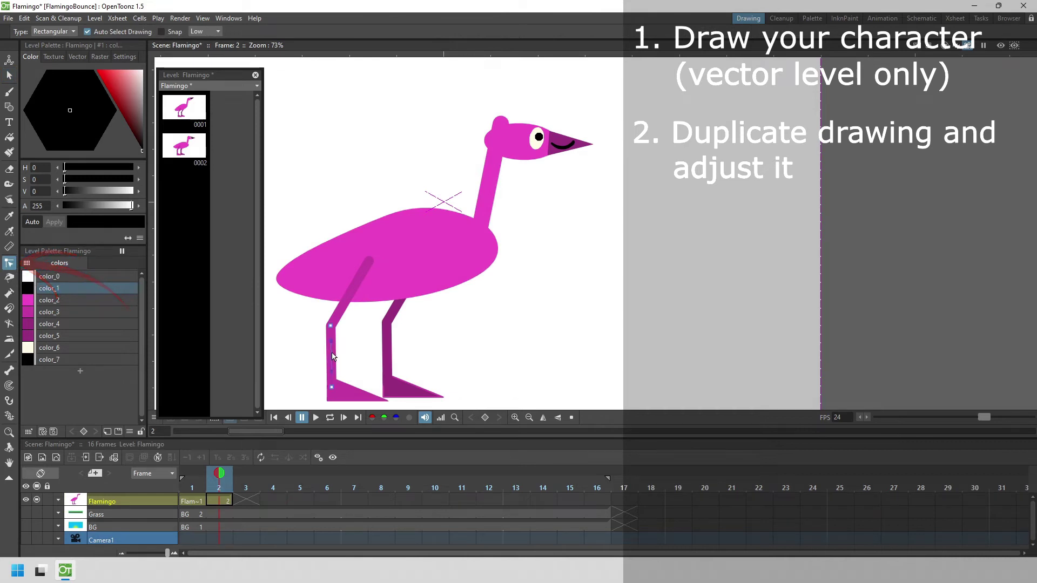
{"action": "left_click_drag", "start_coordinate": [330, 326], "coordinate": [327, 351]}
{"action": "left_click", "coordinate": [335, 318]}
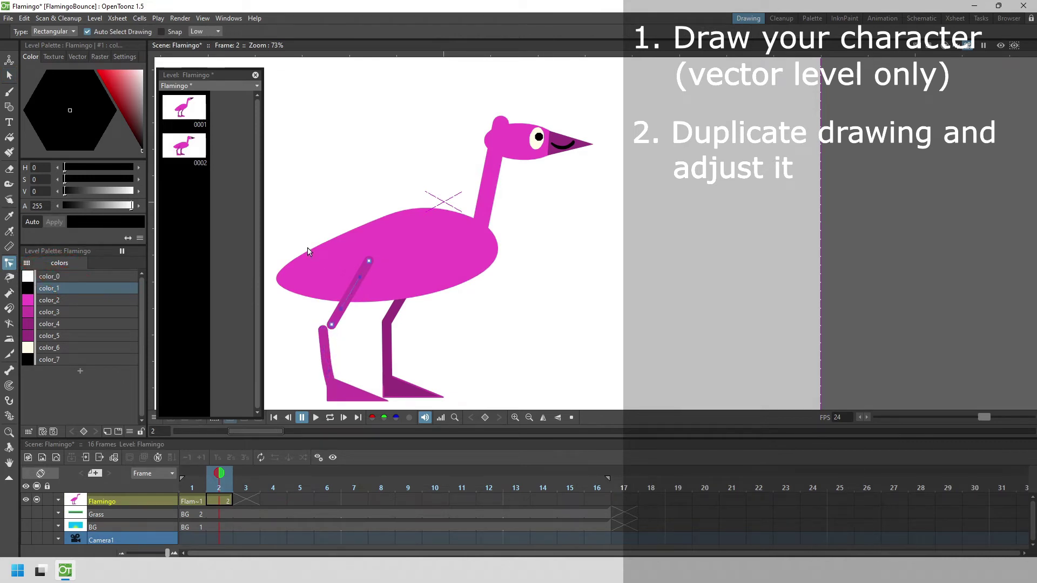
{"action": "left_click_drag", "start_coordinate": [356, 301], "coordinate": [349, 305]}
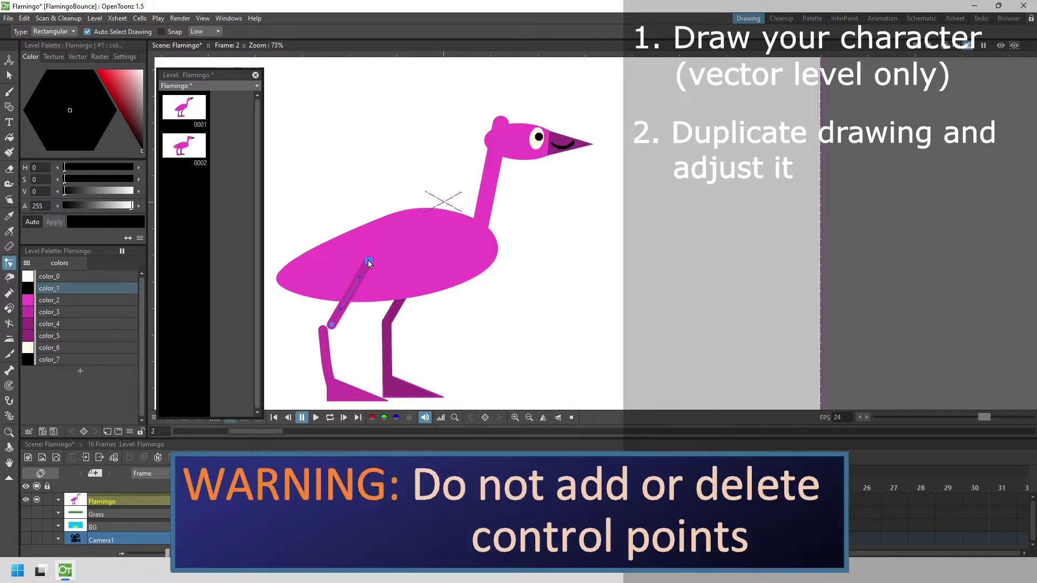
{"action": "left_click", "coordinate": [362, 267]}
{"action": "left_click_drag", "start_coordinate": [362, 267], "coordinate": [381, 293]}
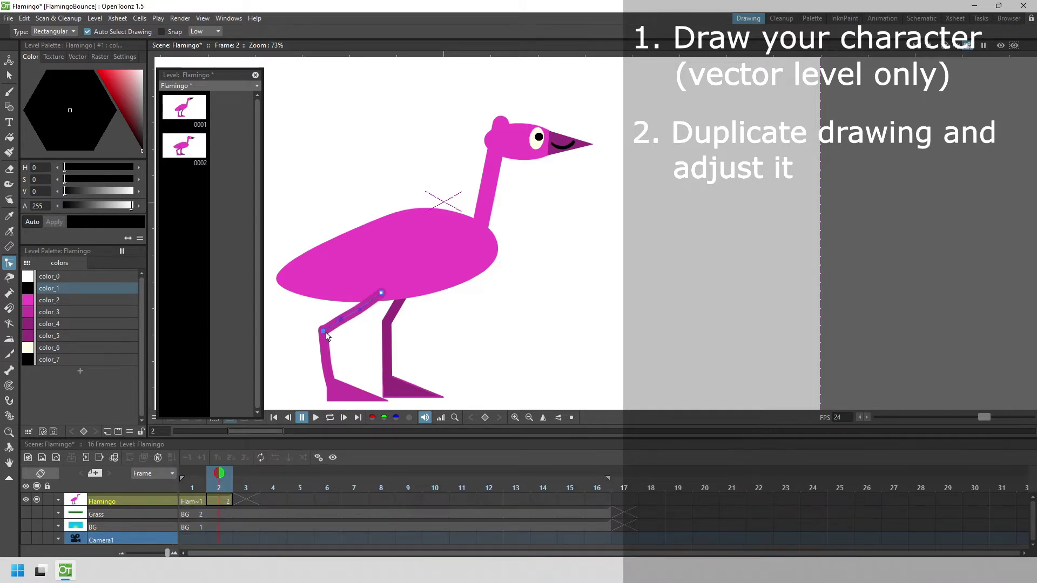
{"action": "left_click", "coordinate": [387, 326]}
{"action": "left_click_drag", "start_coordinate": [387, 325], "coordinate": [375, 327]}
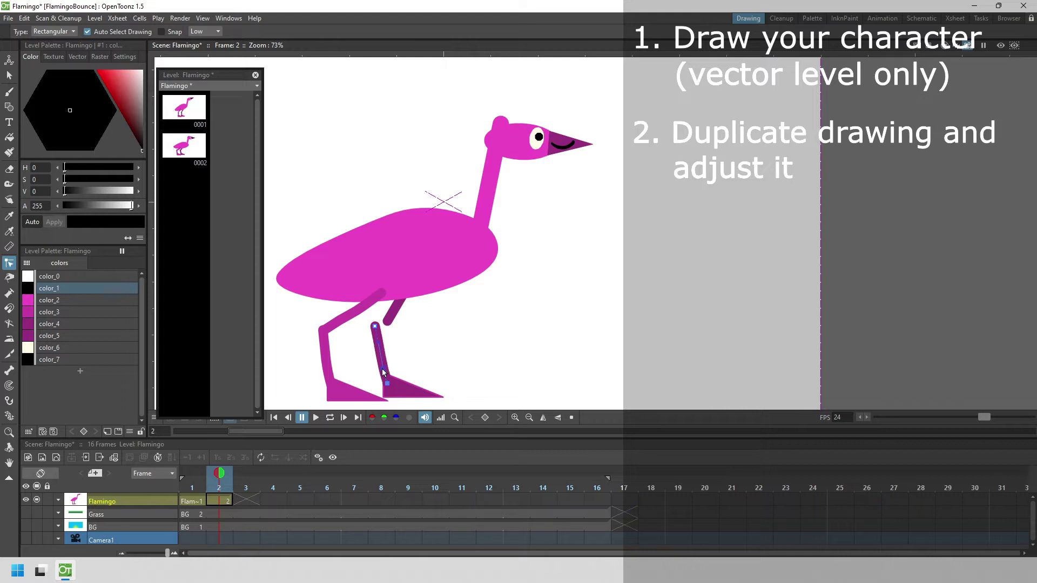
Step: Move the back thigh down and left, then compare with drawing 0001 via onion skin
{"action": "right_click", "coordinate": [323, 331]}
{"action": "left_click", "coordinate": [381, 295]}
{"action": "right_click", "coordinate": [382, 296]}
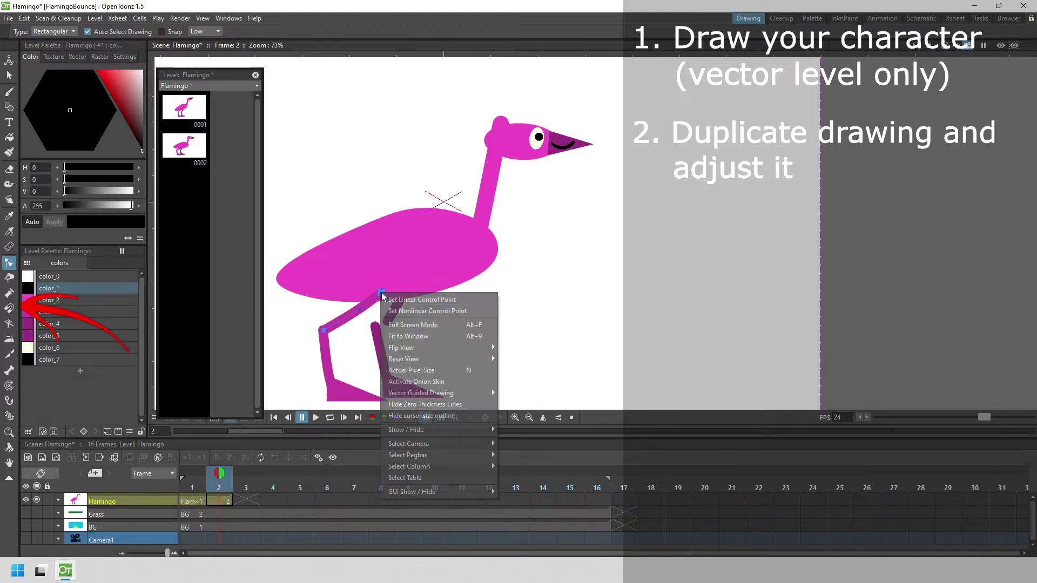
{"action": "left_click", "coordinate": [381, 296]}
{"action": "right_click", "coordinate": [386, 319]}
{"action": "left_click", "coordinate": [424, 326]}
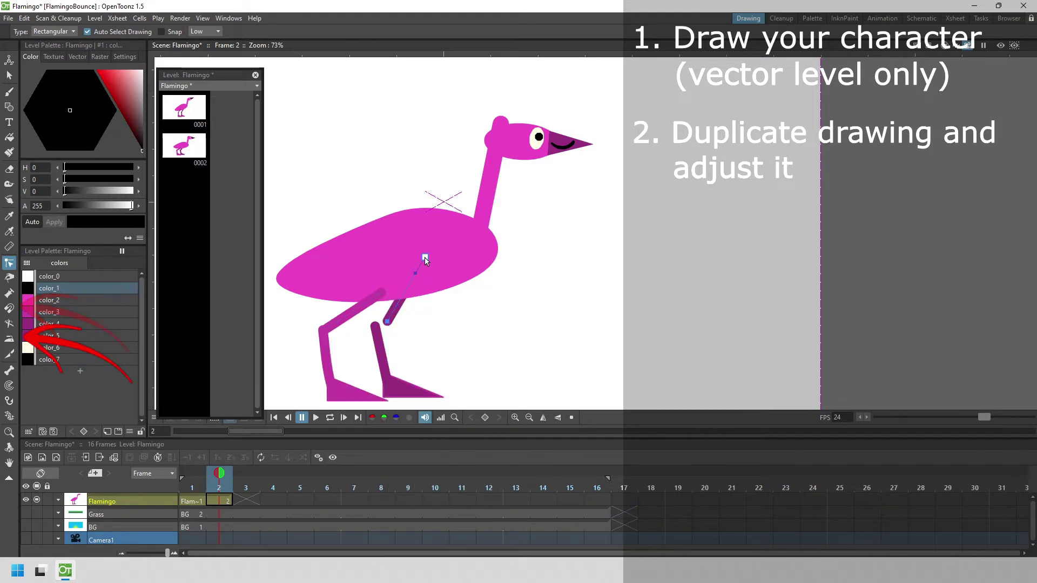
{"action": "right_click", "coordinate": [426, 259]}
{"action": "left_click", "coordinate": [457, 261]}
{"action": "mouse_move", "coordinate": [425, 259]}
{"action": "left_mouse_down"}
{"action": "mouse_move", "coordinate": [413, 260]}
{"action": "mouse_move", "coordinate": [416, 277]}
{"action": "left_mouse_up"}
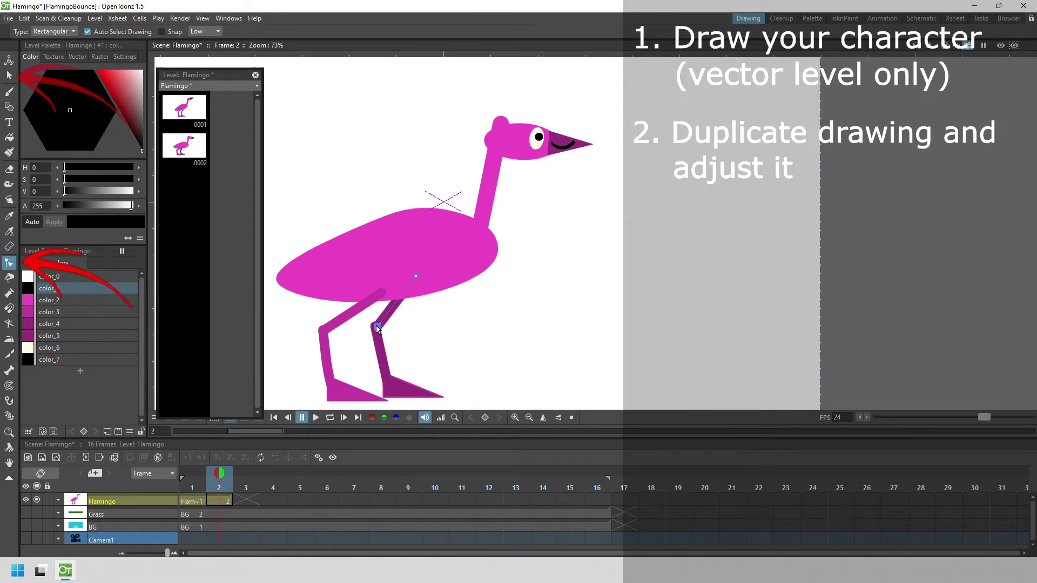
{"action": "left_click_drag", "start_coordinate": [377, 329], "coordinate": [374, 326]}
{"action": "mouse_move", "coordinate": [219, 488]}
{"action": "left_mouse_down"}
{"action": "mouse_move", "coordinate": [196, 487]}
{"action": "mouse_move", "coordinate": [216, 489]}
{"action": "left_mouse_up"}
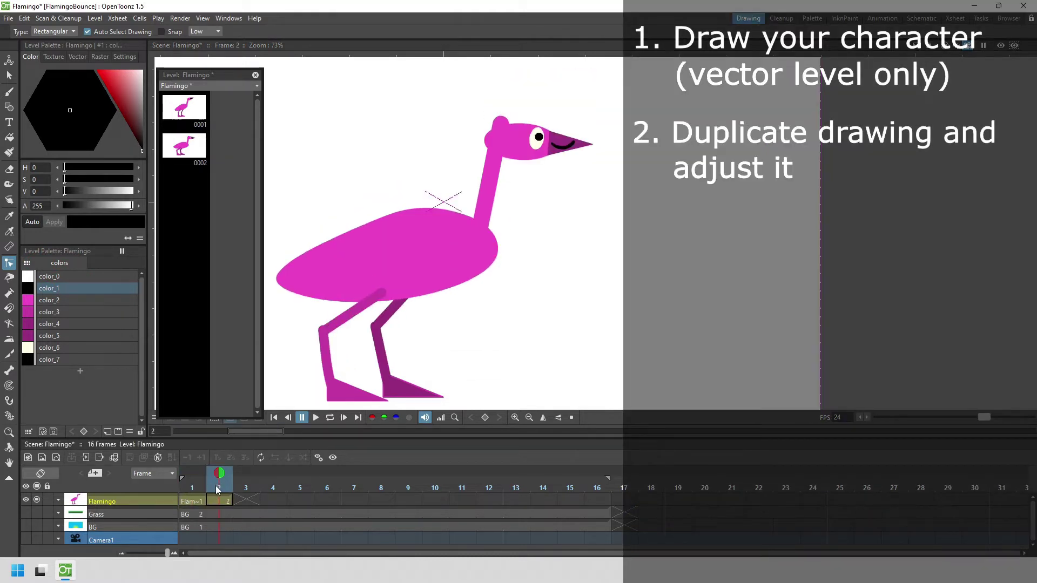
{"action": "left_click", "coordinate": [194, 474]}
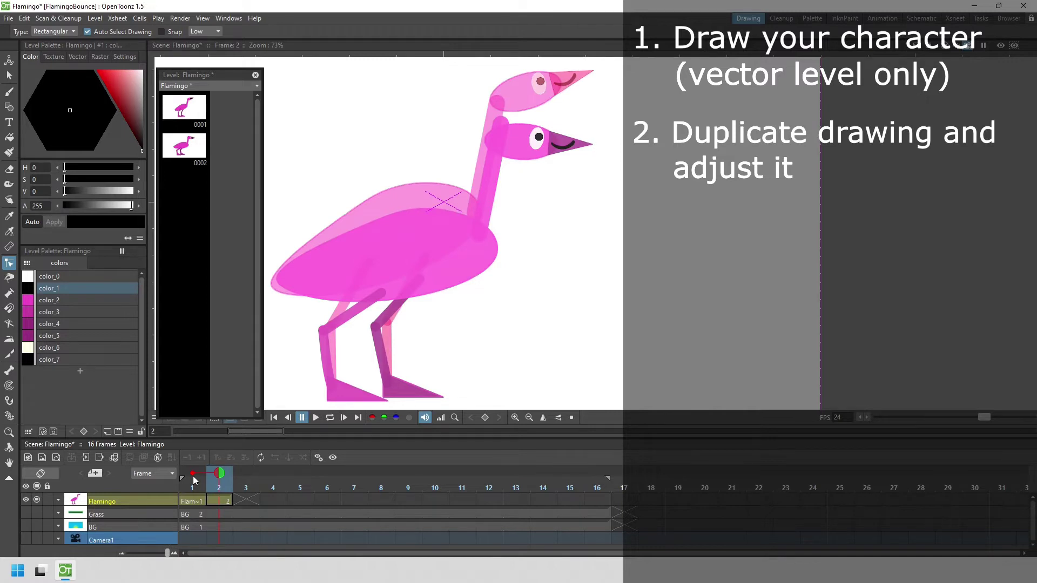
Step: Edit the neck stroke's control points in drawing 0002 so the head leans lower, then select 0002 in the Level Strip
{"action": "left_click", "coordinate": [219, 498]}
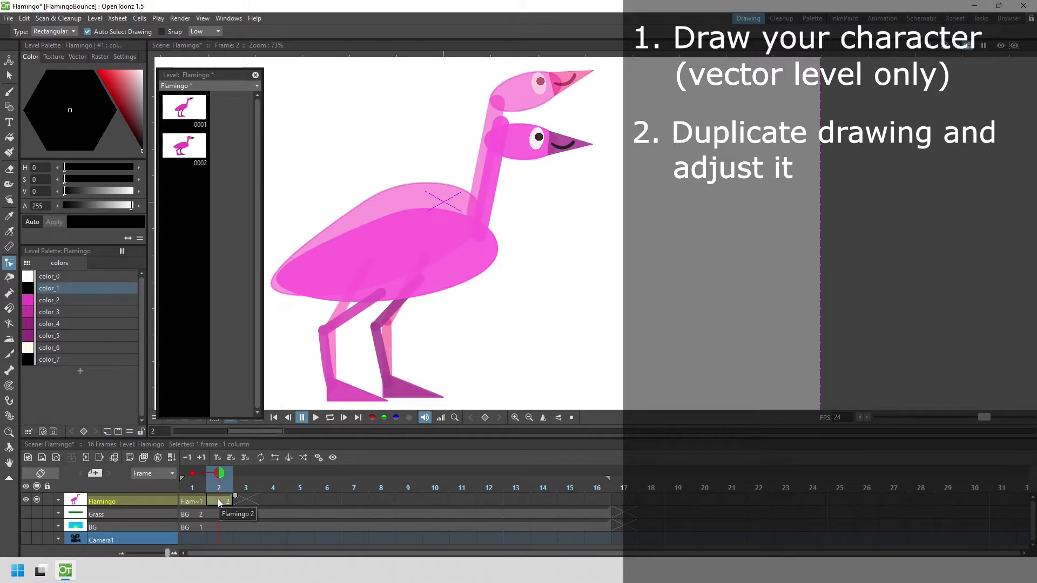
{"action": "left_click", "coordinate": [493, 137]}
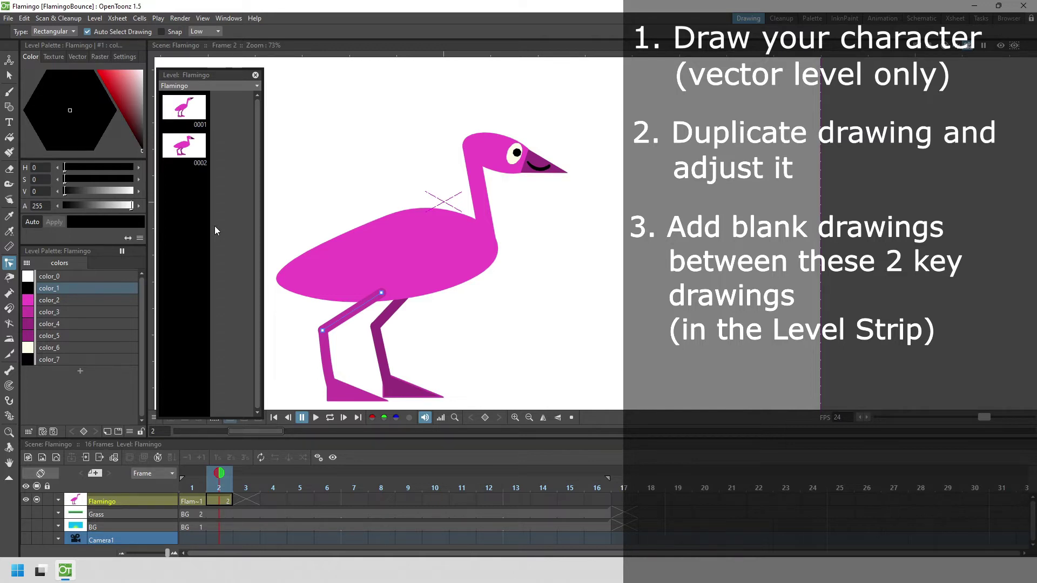
{"action": "left_click", "coordinate": [190, 148]}
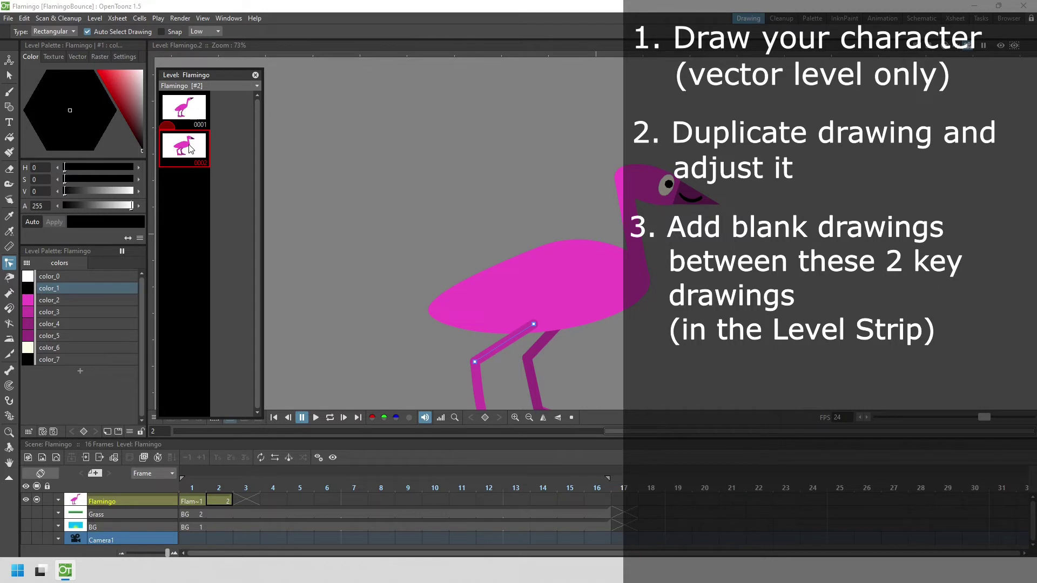
Step: Insert six blank drawings before 0002 so the crouched pose becomes 0008
{"action": "key", "text": "Insert"}
{"action": "key", "text": "Insert"}
{"action": "key", "text": "Insert"}
{"action": "key", "text": "Insert"}
{"action": "key", "text": "Insert"}
{"action": "key", "text": "Insert"}
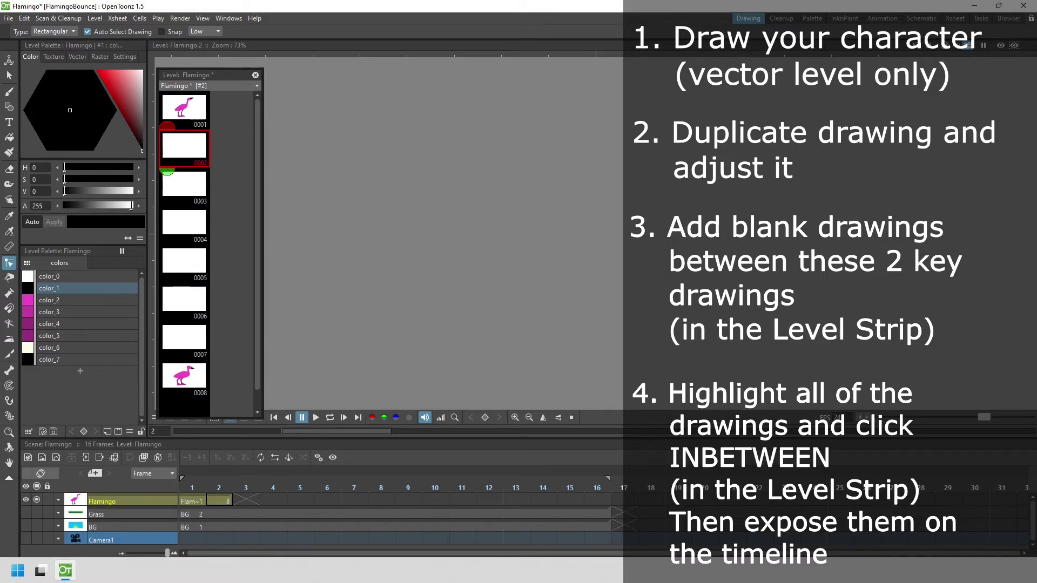
{"action": "left_click", "coordinate": [183, 109]}
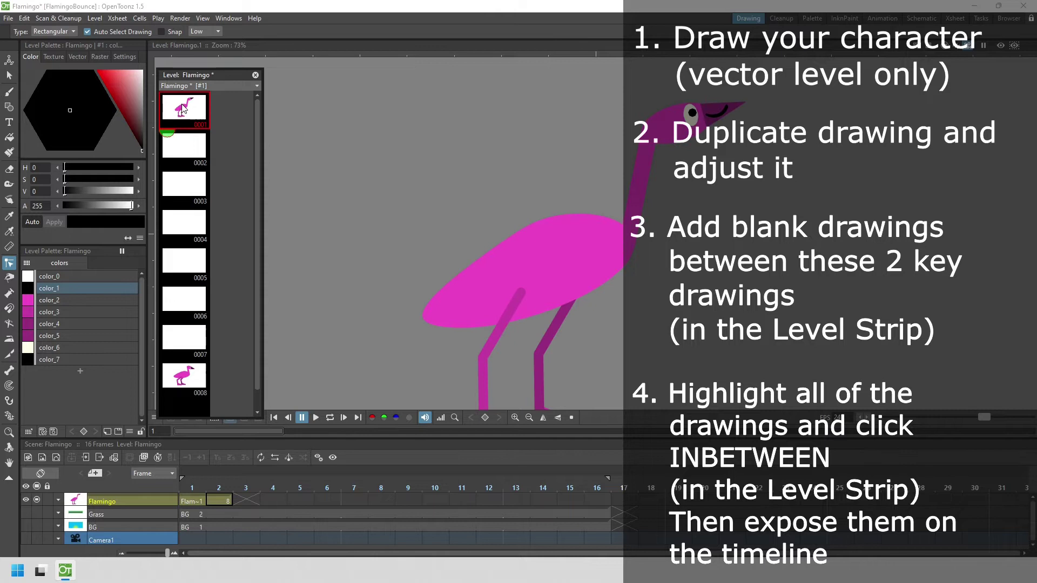
Step: Select drawings 0001–0008 and inbetween them with Ease In / Ease Out interpolation
{"action": "left_click", "coordinate": [185, 379], "text": "shift"}
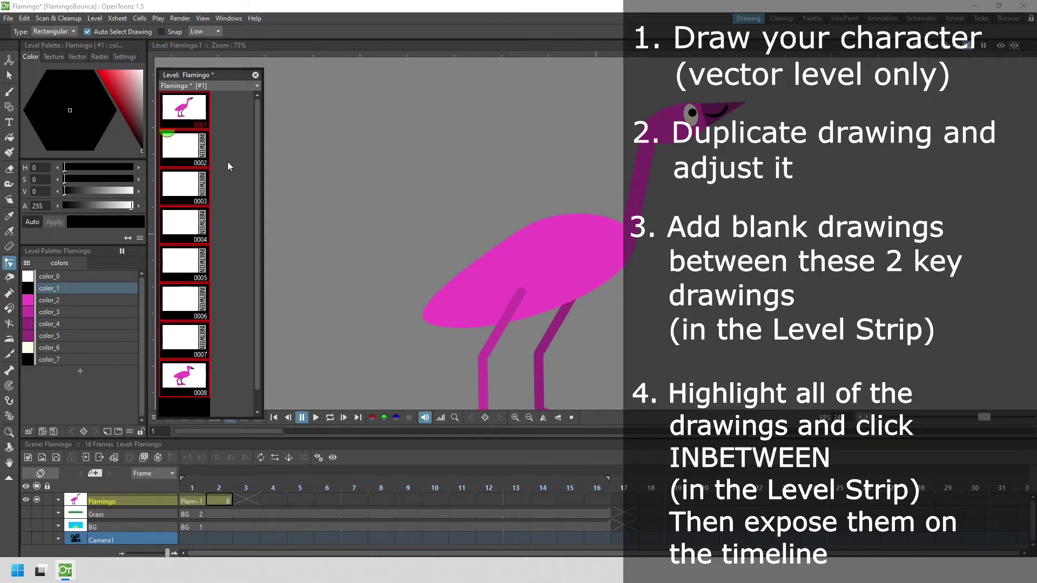
{"action": "left_click", "coordinate": [204, 113]}
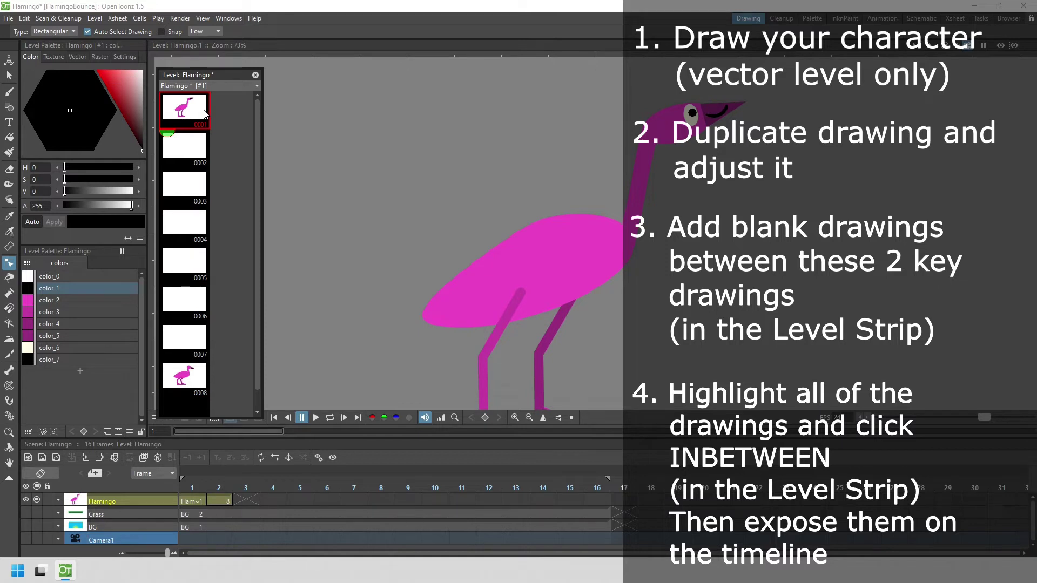
{"action": "key", "text": "ctrl+a"}
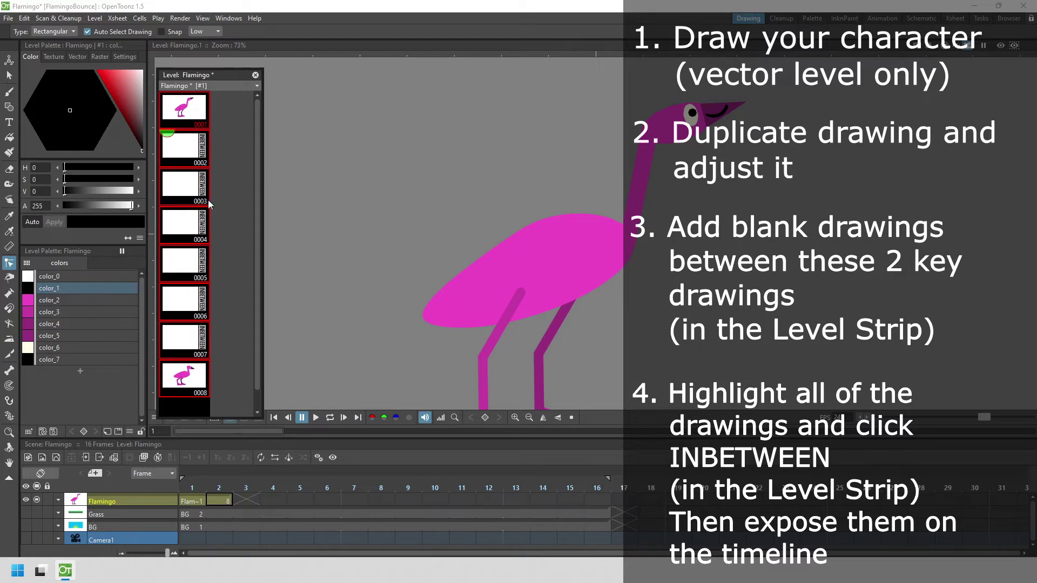
{"action": "left_click", "coordinate": [206, 144]}
{"action": "left_click", "coordinate": [205, 144]}
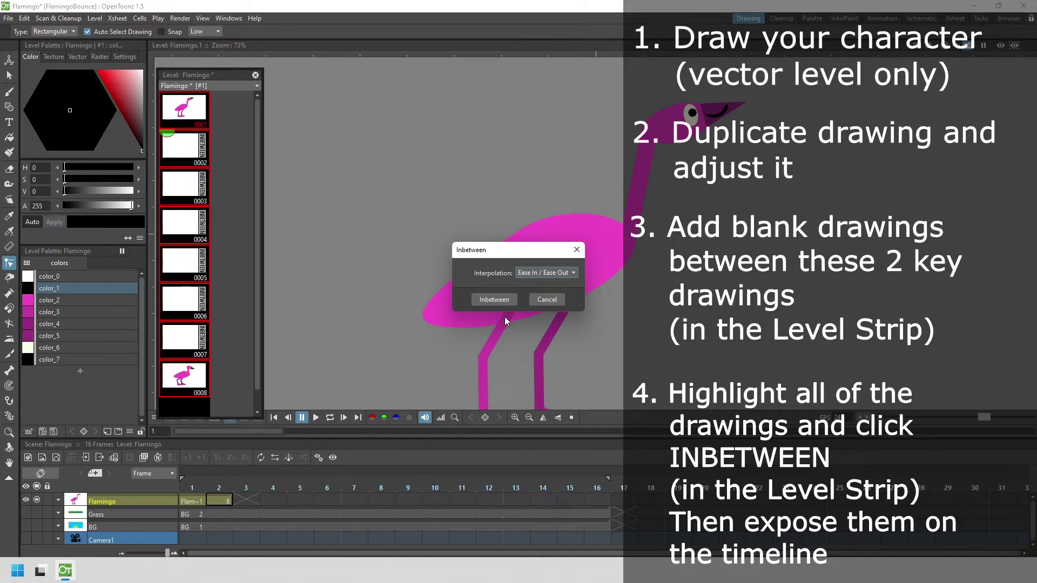
{"action": "left_click", "coordinate": [573, 273]}
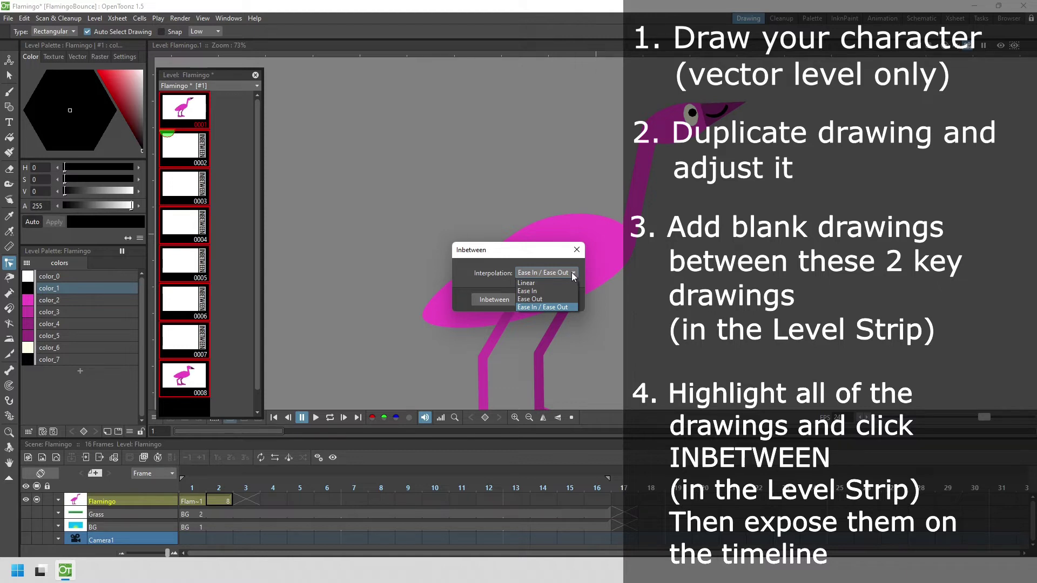
{"action": "left_click", "coordinate": [562, 306]}
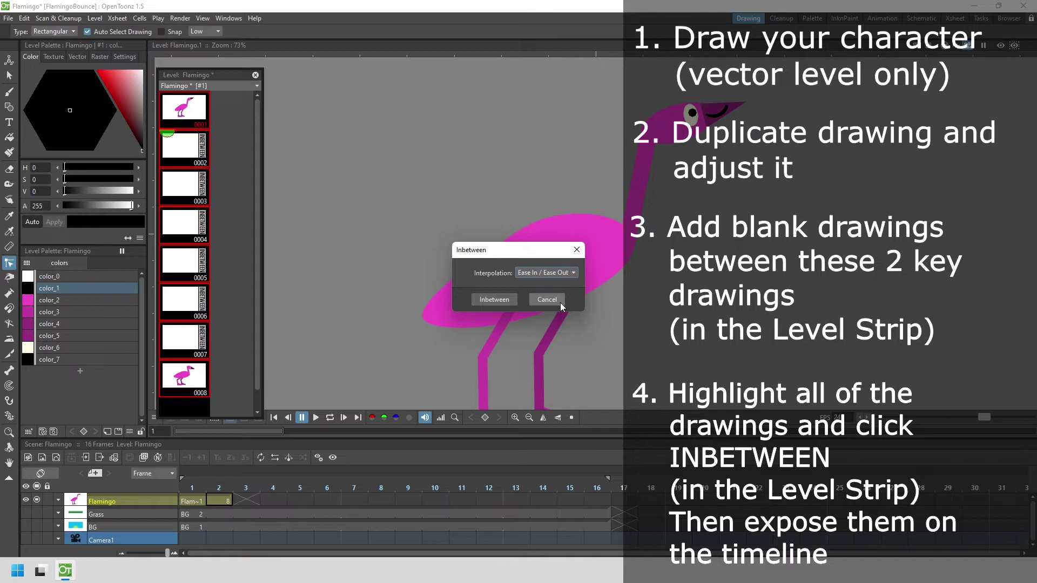
{"action": "left_click", "coordinate": [497, 298]}
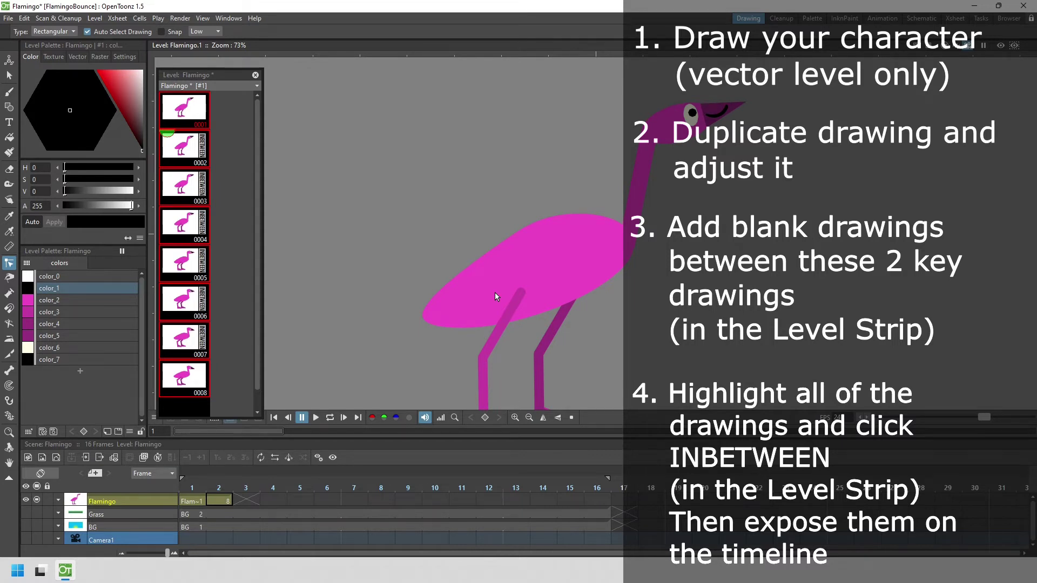
{"action": "left_click", "coordinate": [223, 502]}
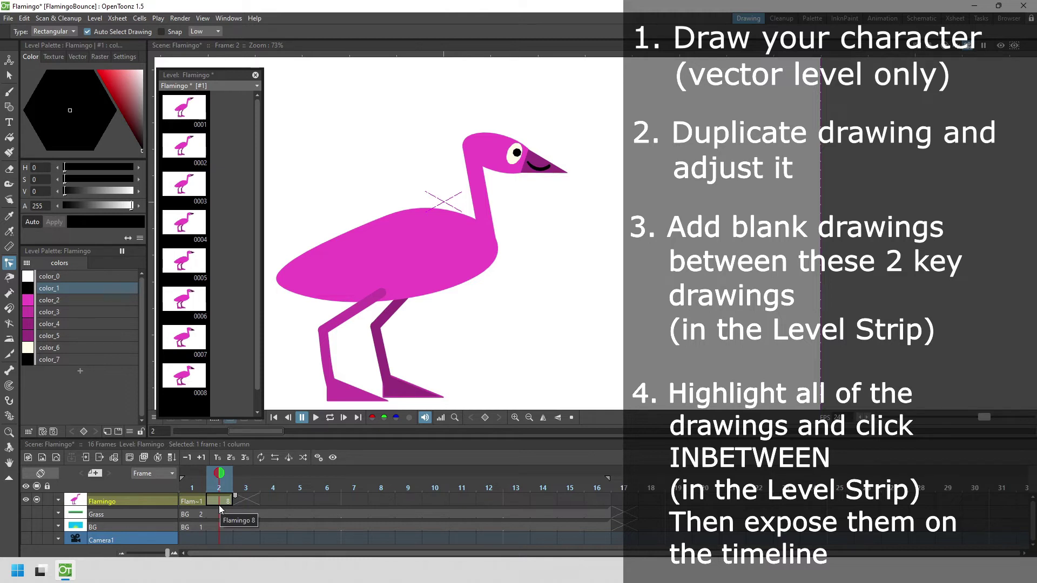
Step: Clear frame 2, drag drawings 0002–0008 onto frames 2–8, and play from frame 1
{"action": "key", "text": "Delete"}
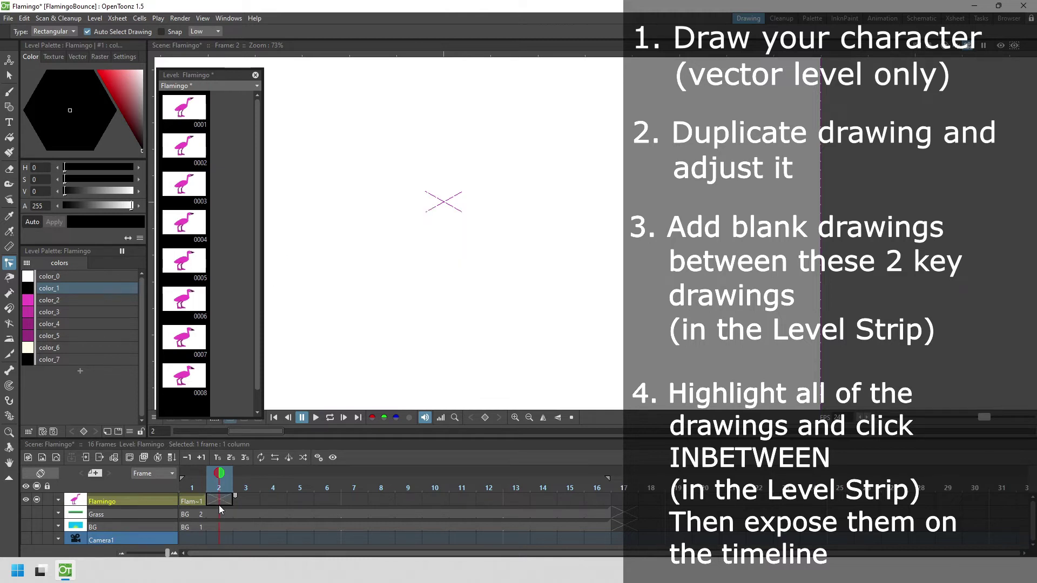
{"action": "left_click", "coordinate": [184, 146]}
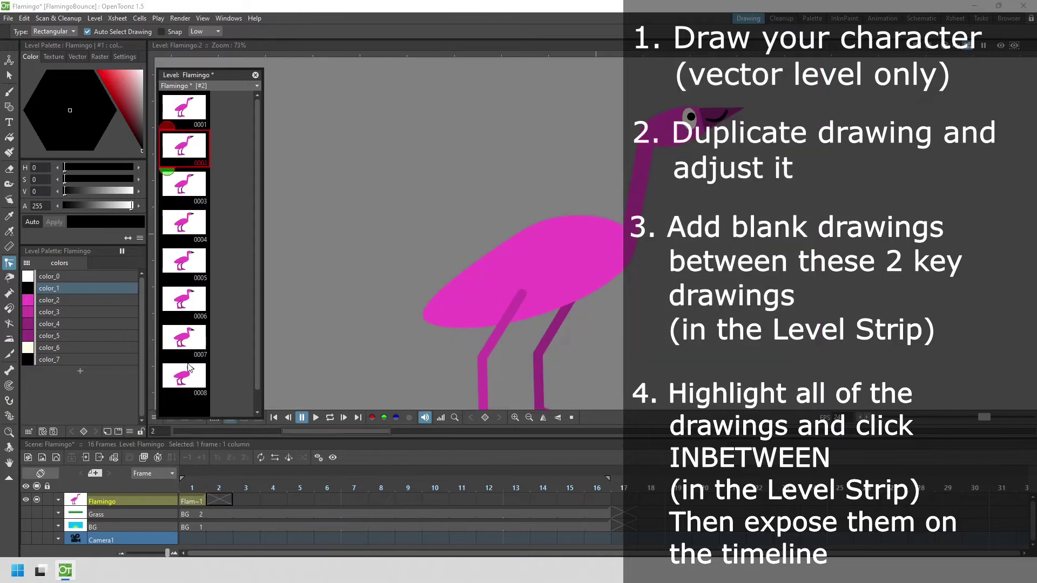
{"action": "left_click", "coordinate": [185, 373], "text": "shift"}
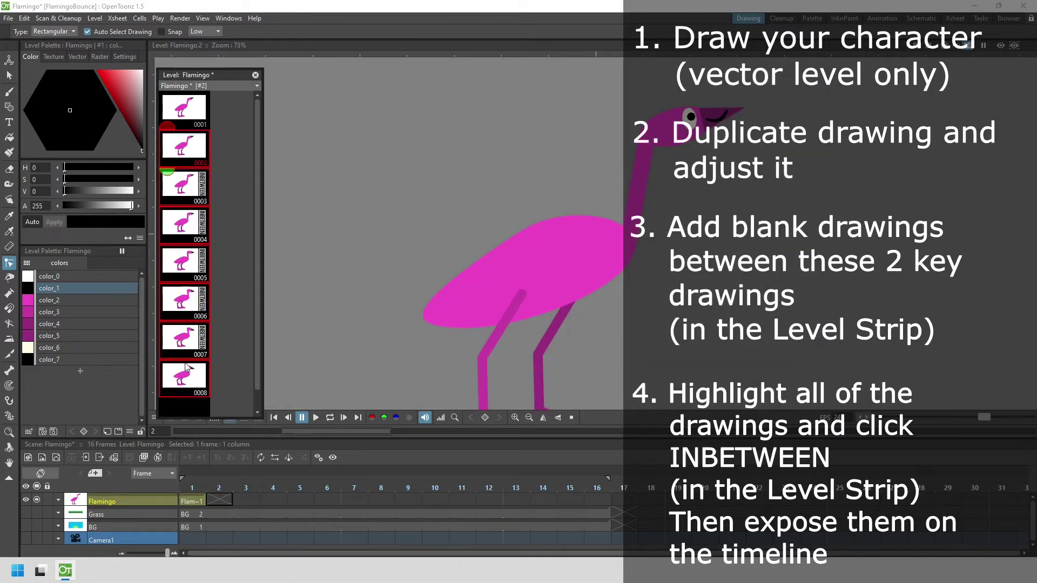
{"action": "mouse_move", "coordinate": [178, 350]}
{"action": "left_mouse_down"}
{"action": "mouse_move", "coordinate": [206, 425]}
{"action": "mouse_move", "coordinate": [215, 503]}
{"action": "left_mouse_up"}
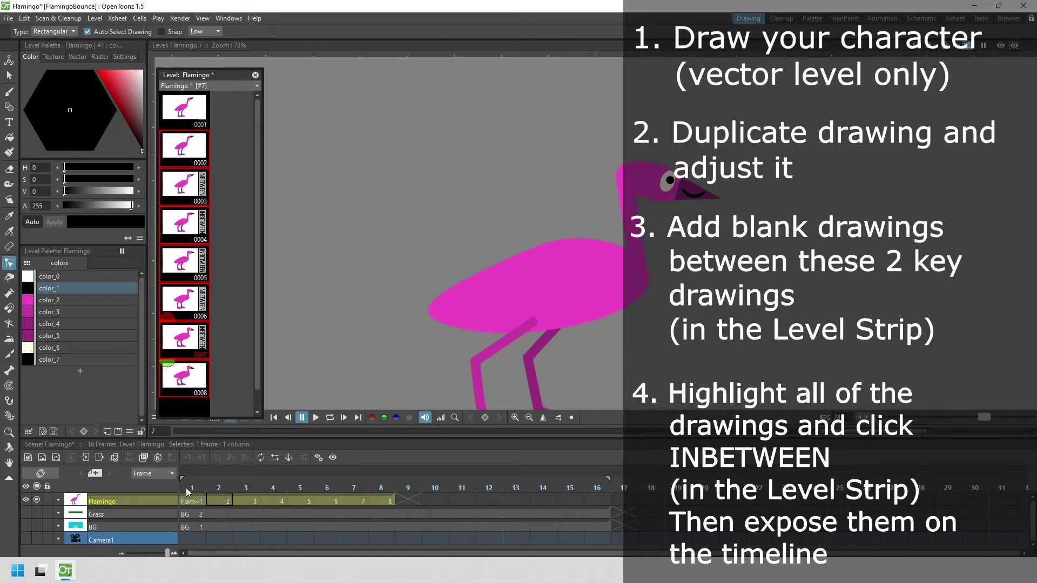
{"action": "left_click", "coordinate": [190, 501]}
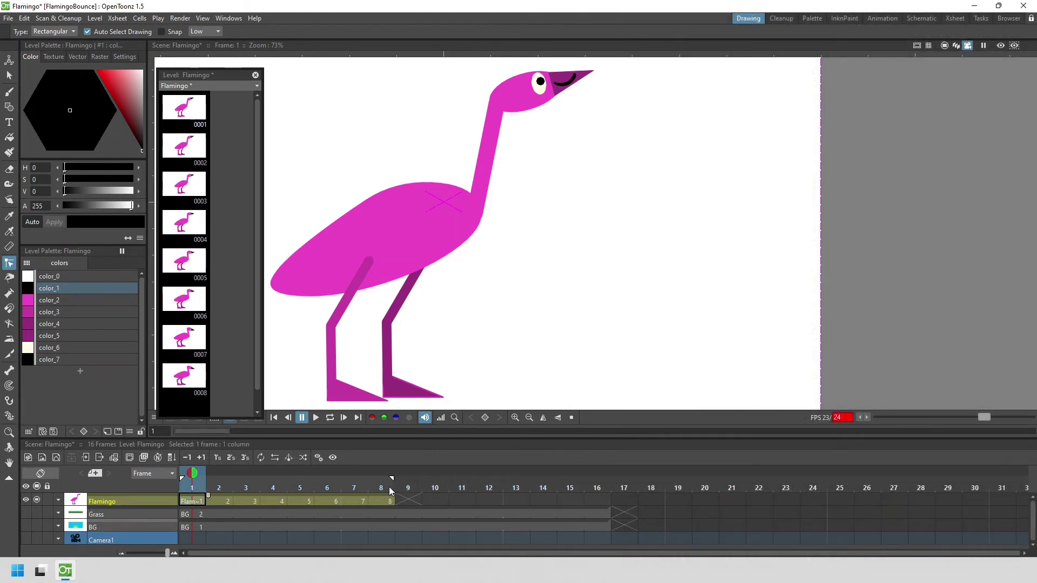
{"action": "left_click", "coordinate": [316, 417]}
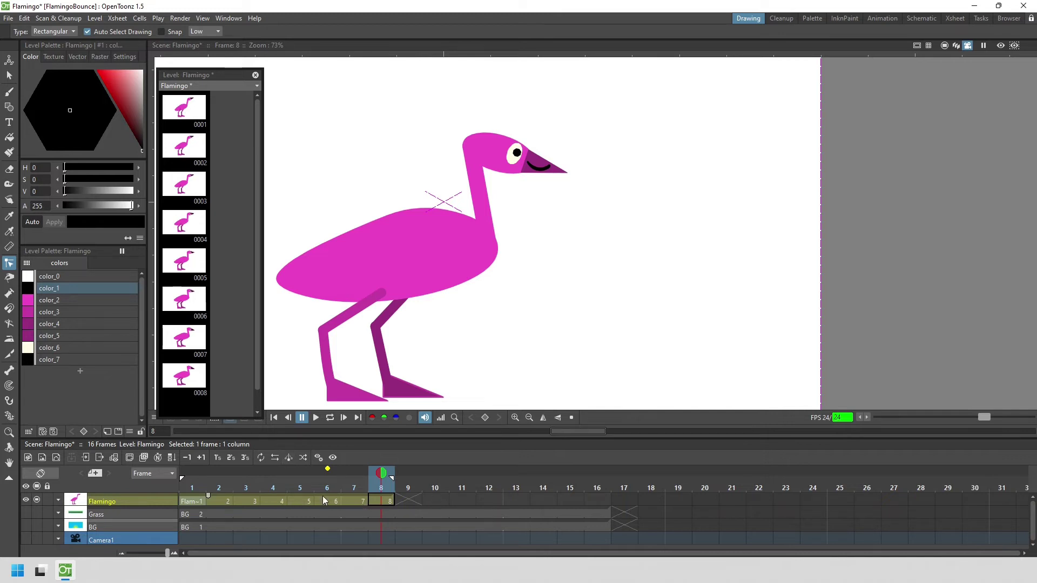
Step: Apply Edit Cell Numbers > Swing to Flamingo cells 1–8 so drawings 7 to 1 follow
{"action": "key", "text": "ctrl+a"}
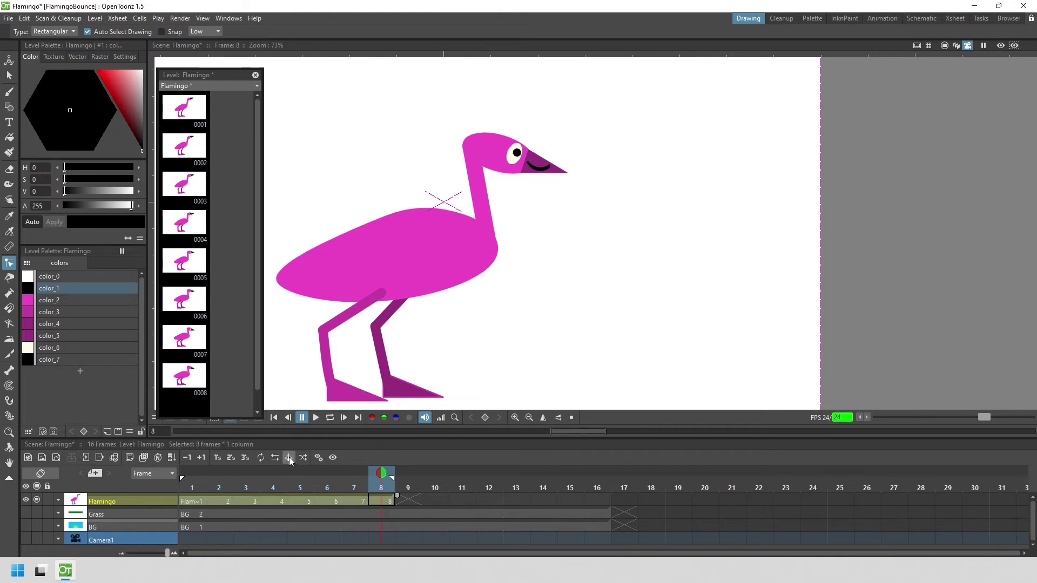
{"action": "right_click", "coordinate": [350, 501]}
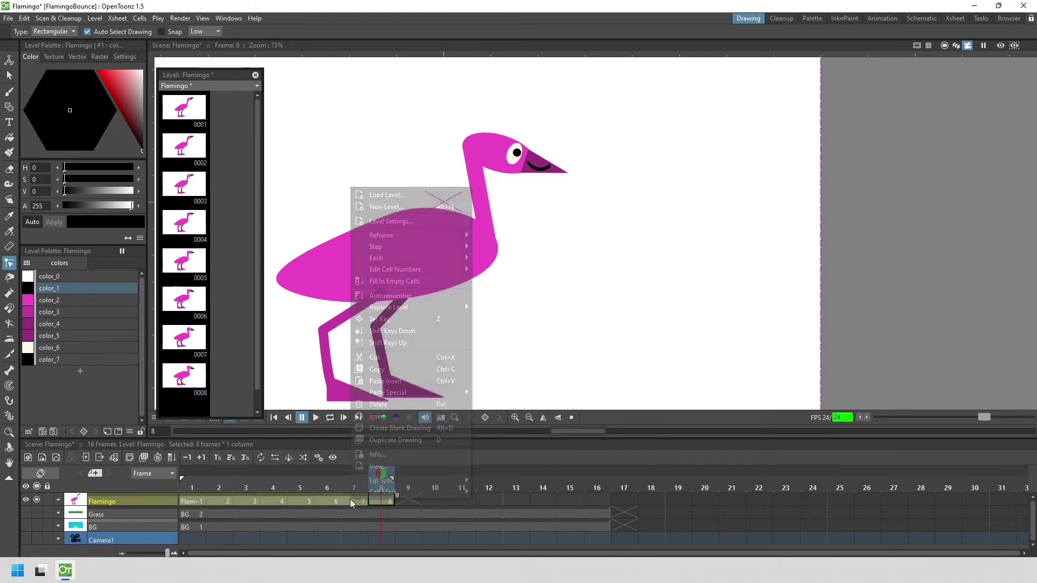
{"action": "mouse_move", "coordinate": [427, 273]}
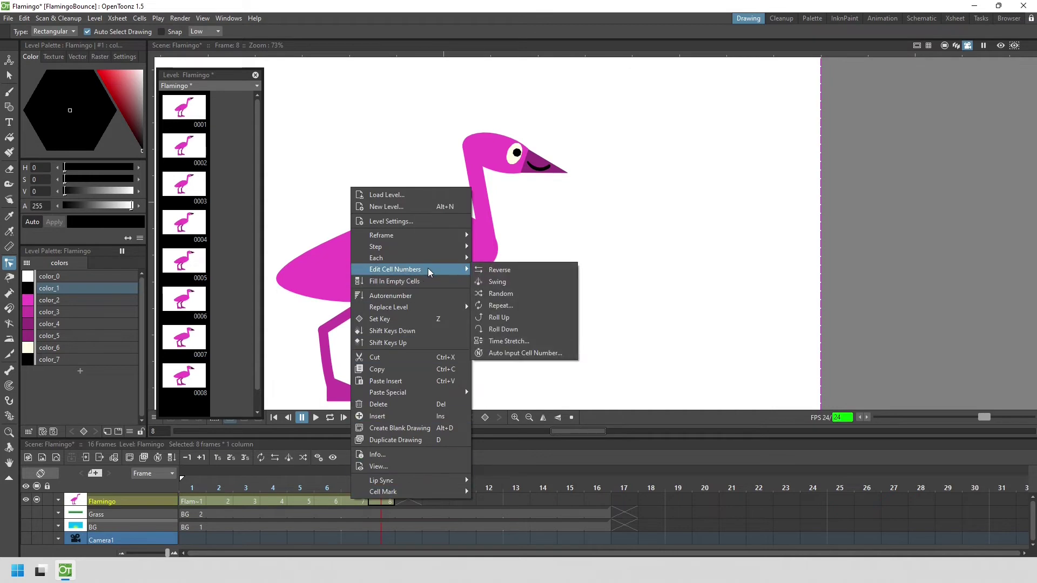
{"action": "left_click", "coordinate": [523, 281]}
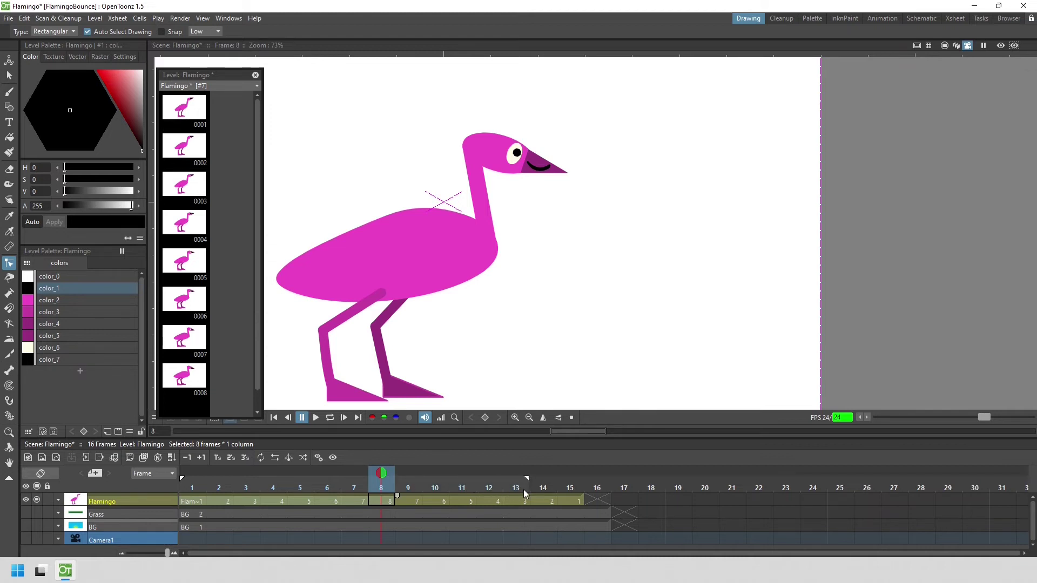
Step: Delete the repeated drawing 1 at frame 15 and return to frame 1
{"action": "left_click", "coordinate": [543, 503]}
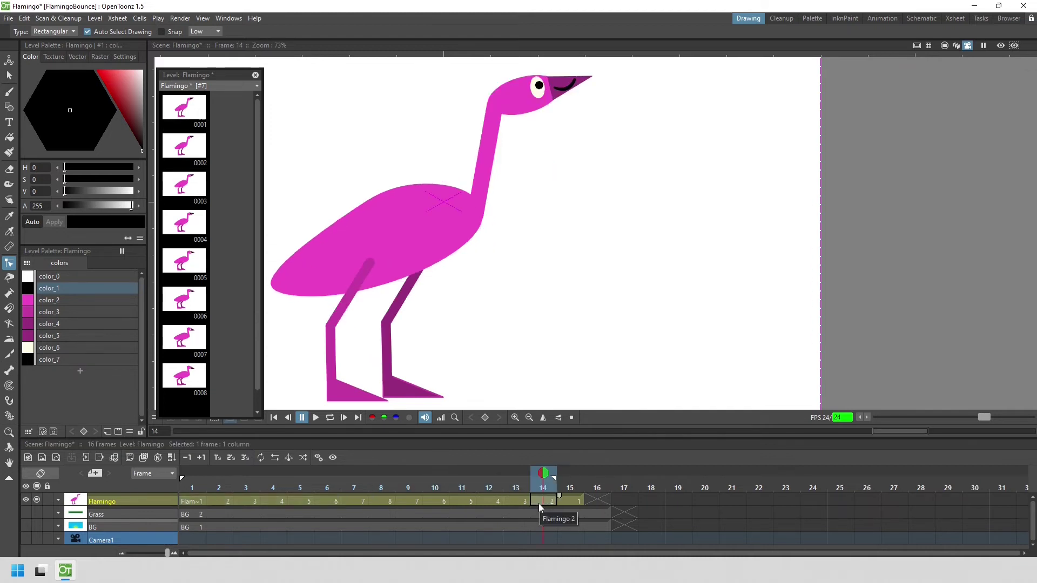
{"action": "left_click", "coordinate": [570, 498]}
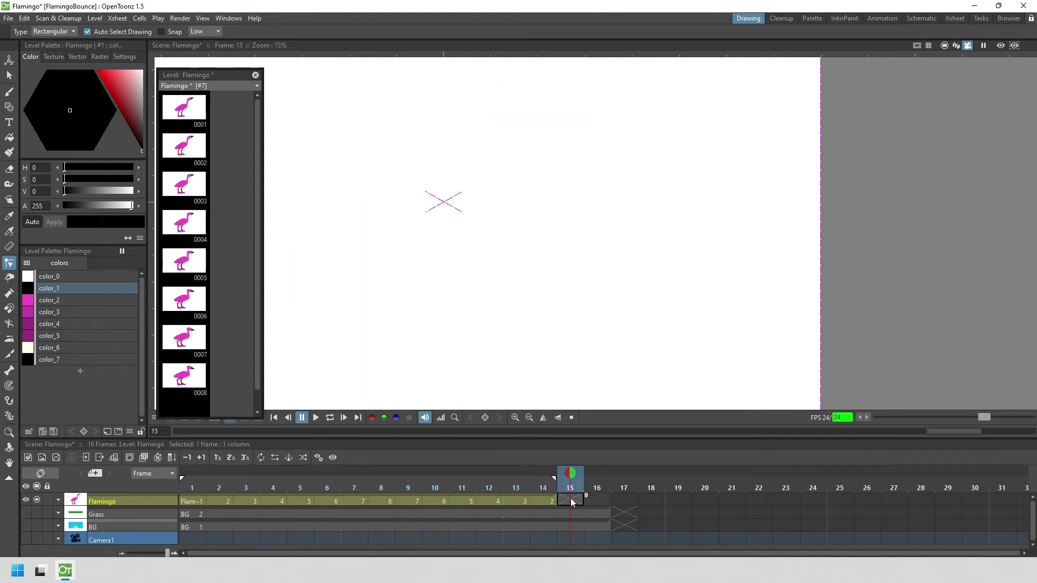
{"action": "left_click", "coordinate": [190, 487]}
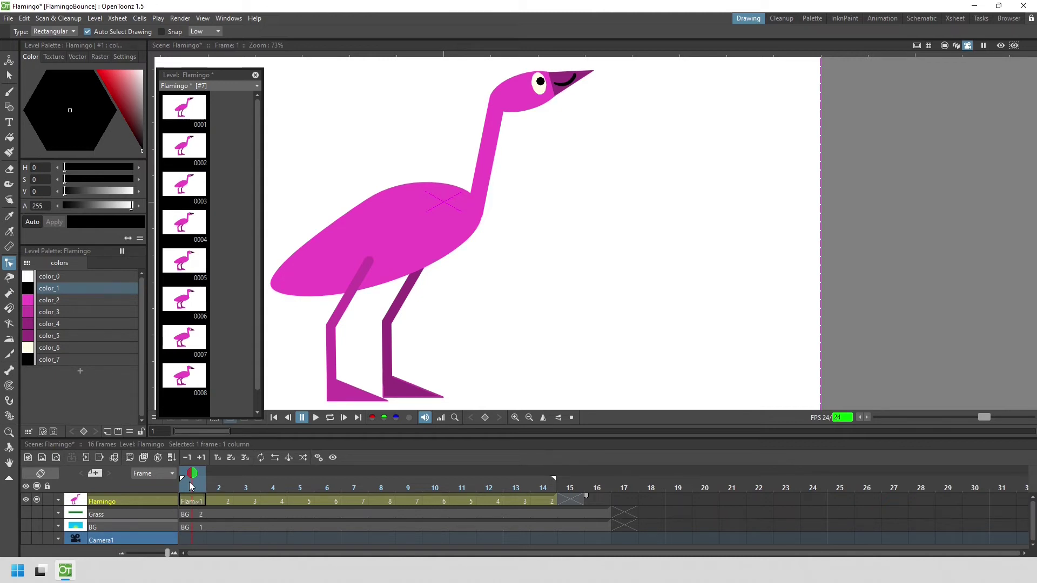
Step: Loop-play and pause the flamingo animation, set preview Shrink to 2, and render a preview
{"action": "left_click", "coordinate": [330, 418]}
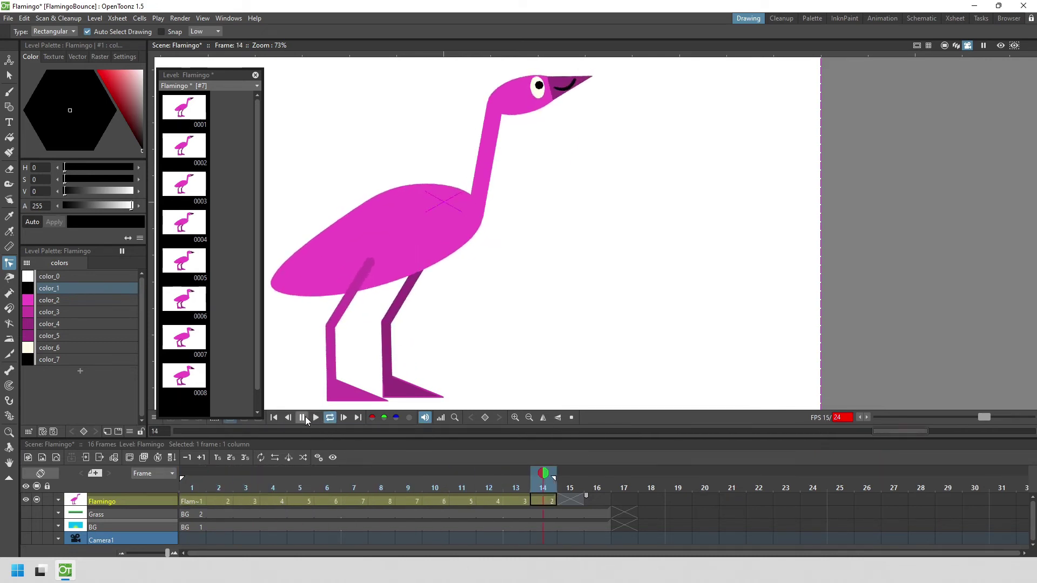
{"action": "left_click", "coordinate": [304, 420]}
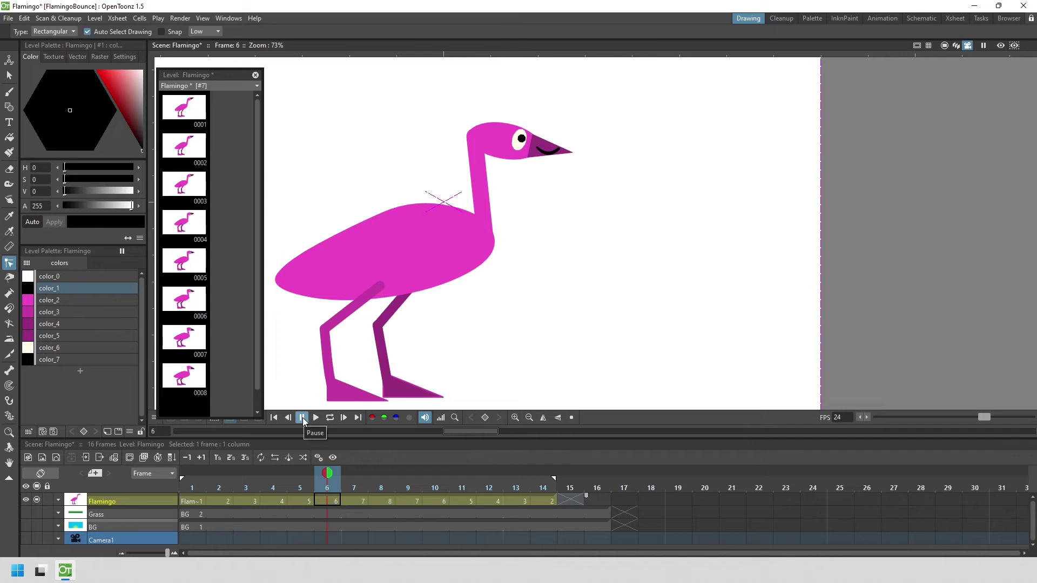
{"action": "left_click", "coordinate": [177, 19]}
{"action": "left_click", "coordinate": [189, 33]}
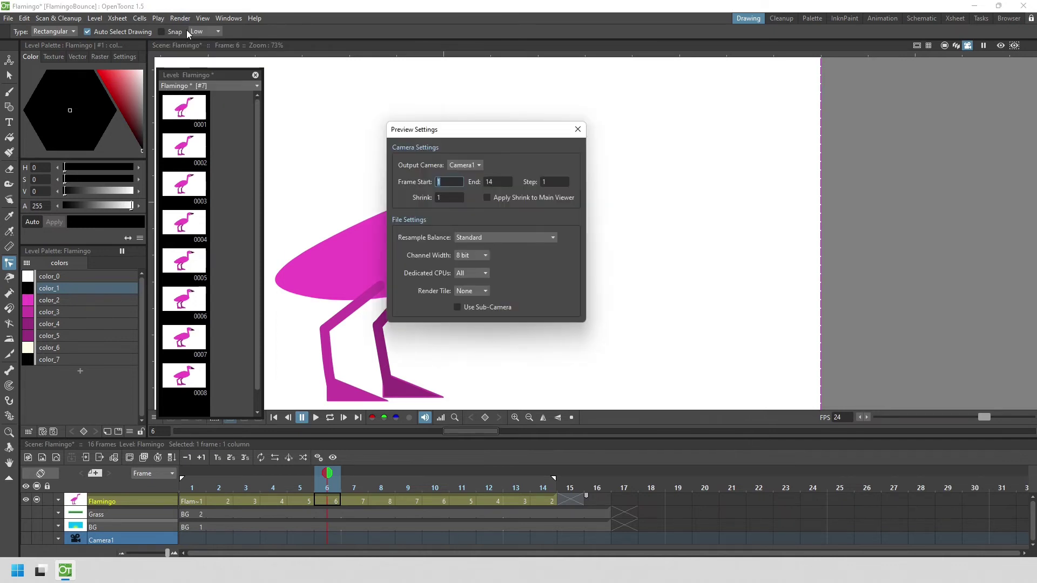
{"action": "left_click", "coordinate": [452, 197]}
{"action": "type", "text": "2"}
{"action": "key", "text": "Tab"}
{"action": "left_click", "coordinate": [577, 130]}
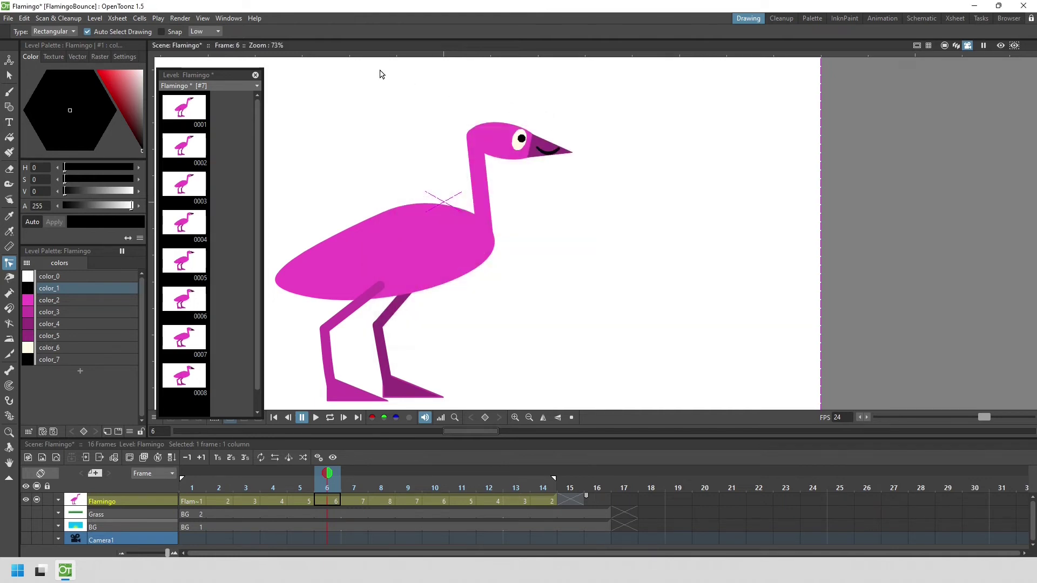
{"action": "left_click", "coordinate": [180, 18]}
{"action": "left_click", "coordinate": [197, 45]}
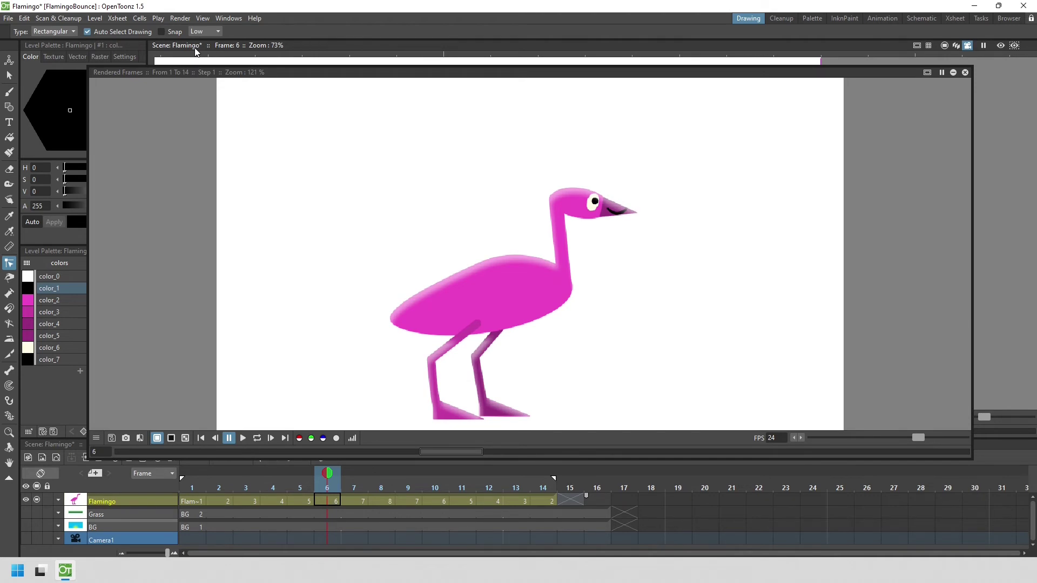
Step: Reset the rendered flamingo preview to 100% and play frames 1–14 on loop
{"action": "right_click", "coordinate": [299, 267]}
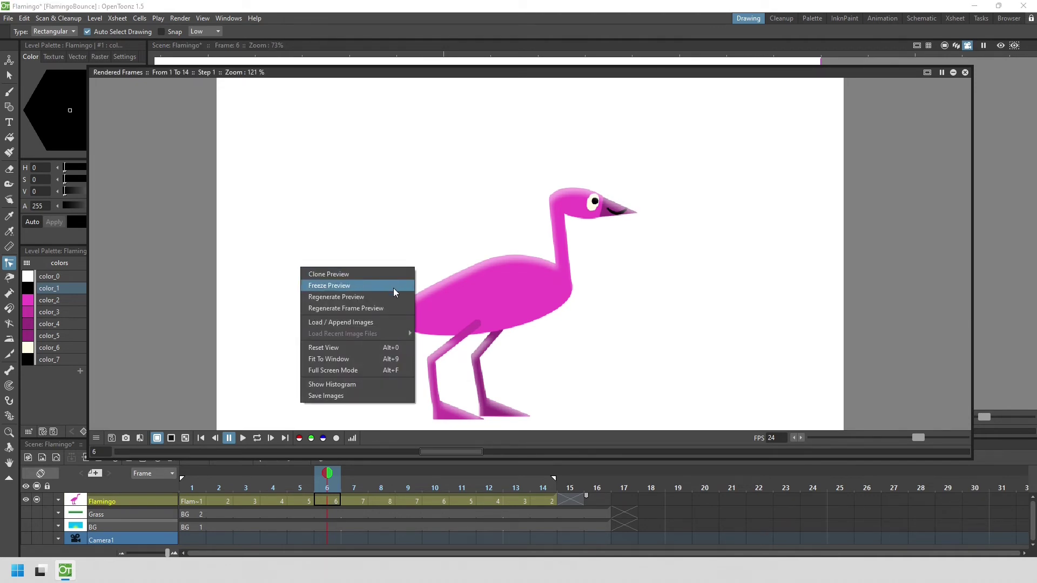
{"action": "left_click", "coordinate": [386, 345]}
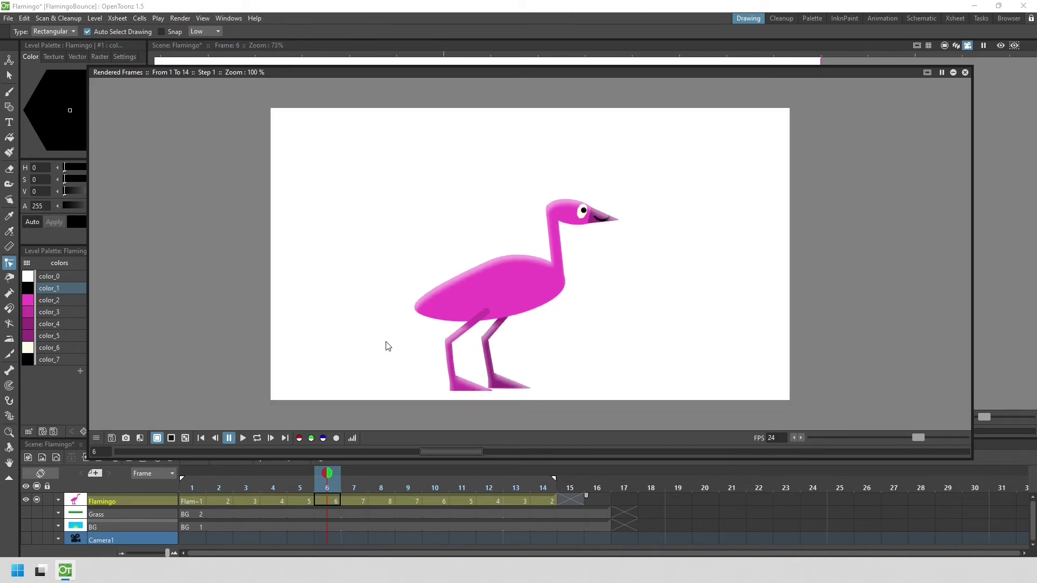
{"action": "left_click", "coordinate": [256, 438]}
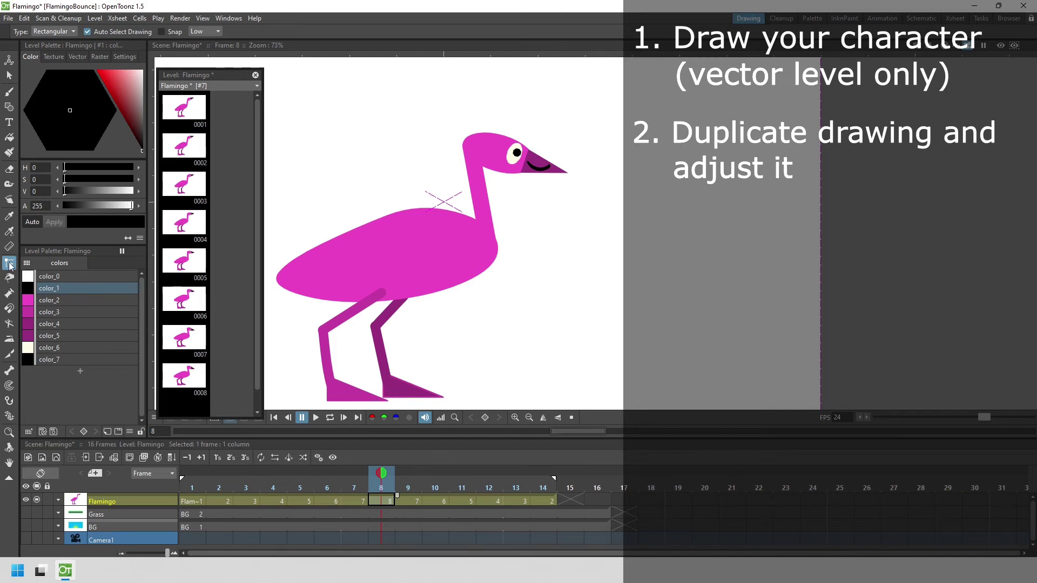
Step: Lower and tilt the flamingo's head on key drawing 8
{"action": "key", "text": "s"}
{"action": "left_click", "coordinate": [513, 157]}
{"action": "left_click_drag", "start_coordinate": [513, 157], "coordinate": [507, 183]}
{"action": "key", "text": "c"}
{"action": "left_click", "coordinate": [465, 186]}
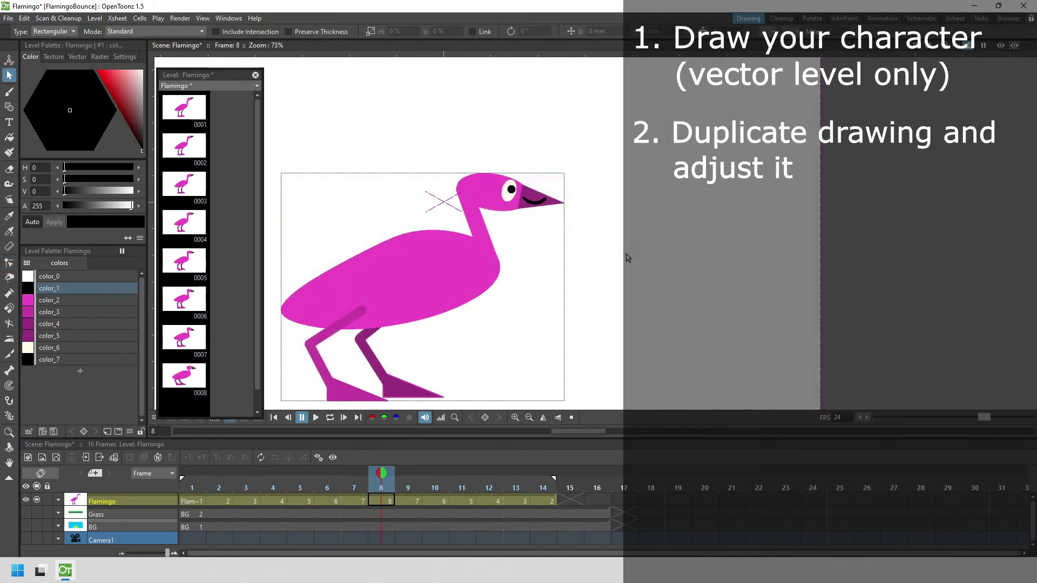
Step: Clear Flamingo drawings 0002–0007 to blank in the level strip
{"action": "left_click", "coordinate": [183, 146]}
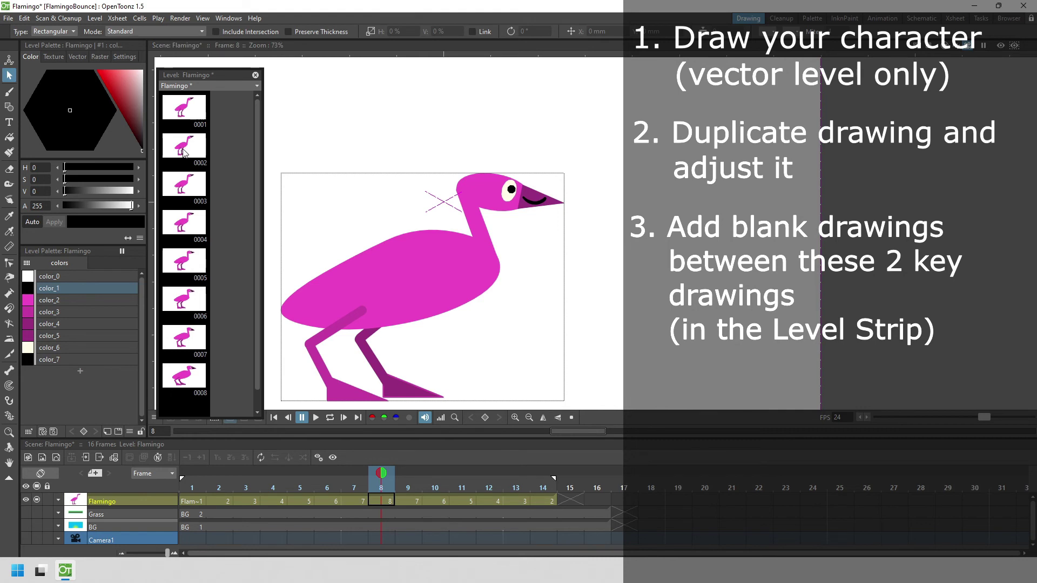
{"action": "left_click", "coordinate": [183, 345], "text": "shift"}
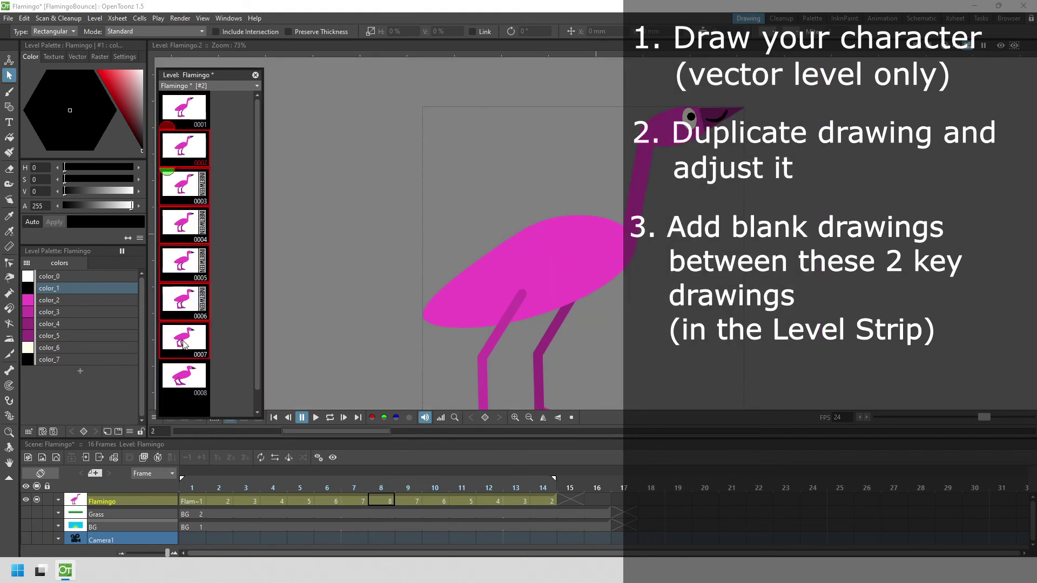
{"action": "key", "text": "Delete"}
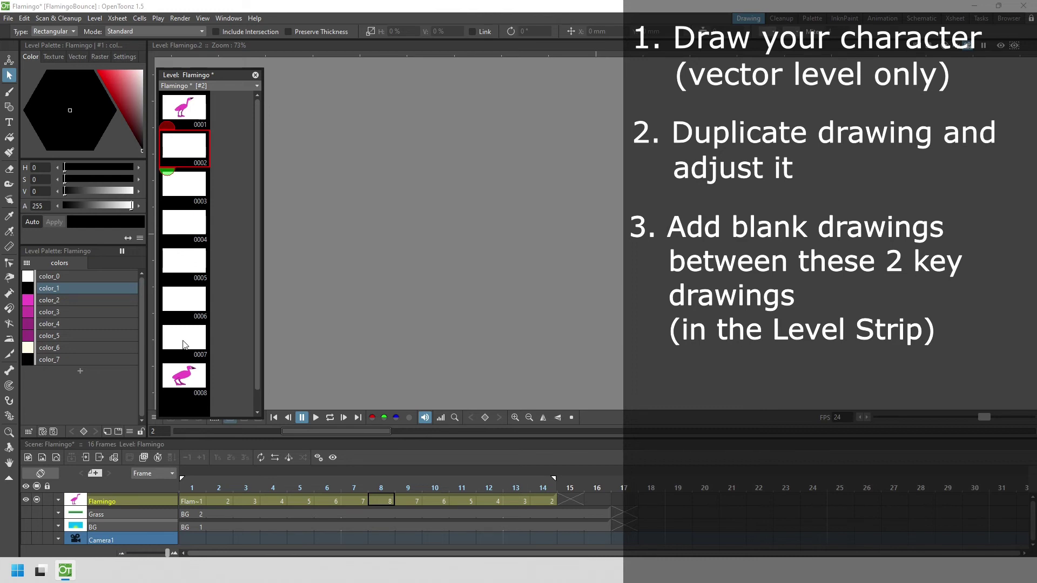
Step: Select all Flamingo drawings and generate Ease In / Ease Out inbetweens between the key poses
{"action": "left_click", "coordinate": [187, 263]}
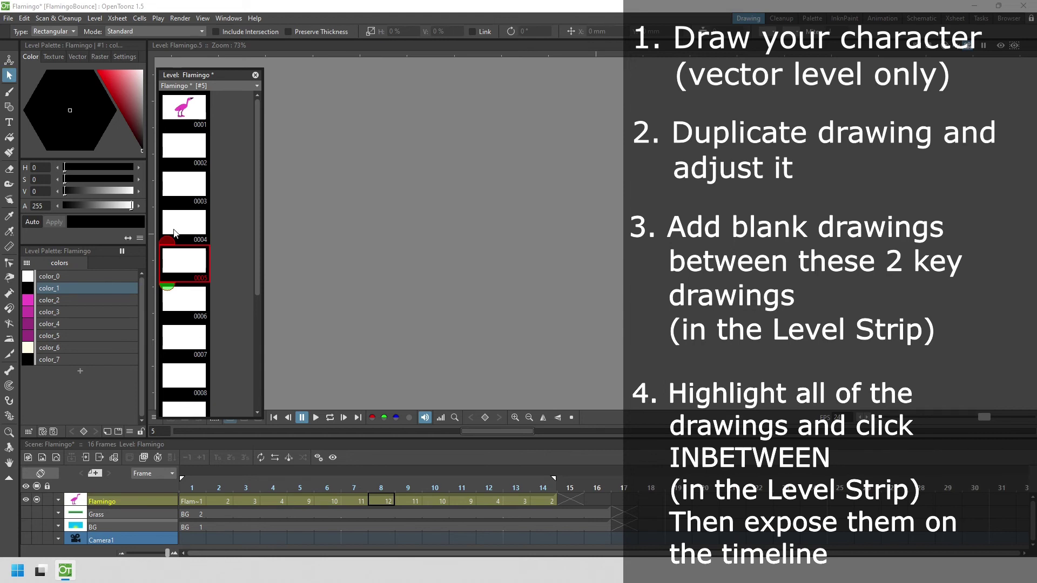
{"action": "key", "text": "ctrl+a"}
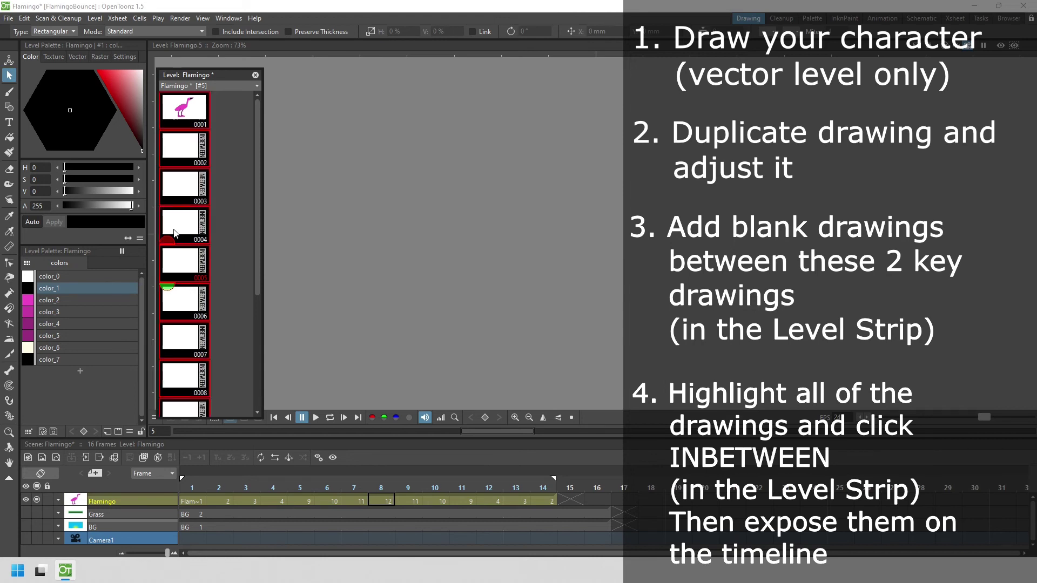
{"action": "left_click", "coordinate": [202, 186]}
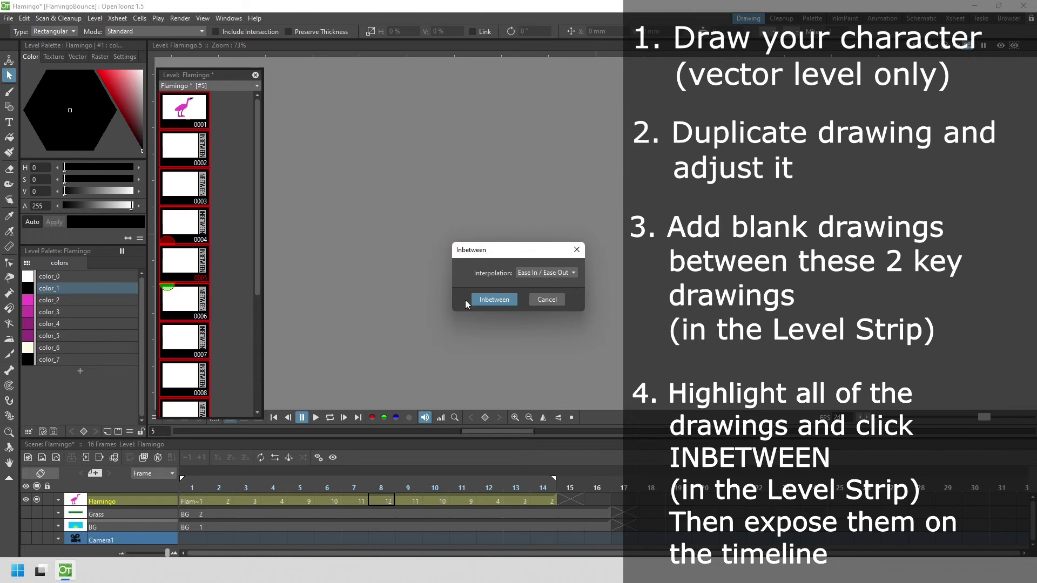
{"action": "left_click", "coordinate": [493, 300]}
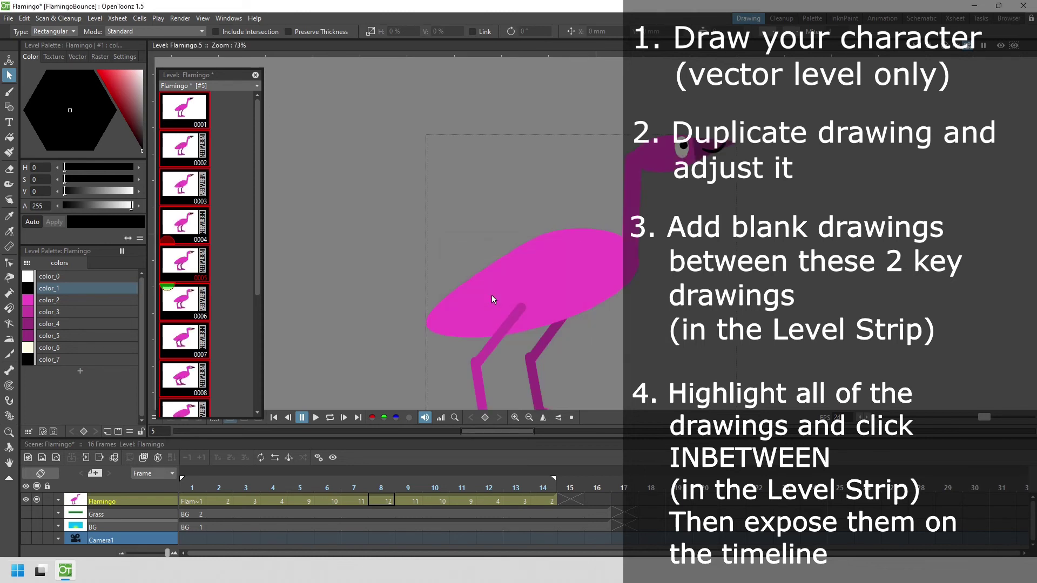
Step: Clear the Flamingo timeline cells from frame 2 to frame 15
{"action": "left_click", "coordinate": [571, 497]}
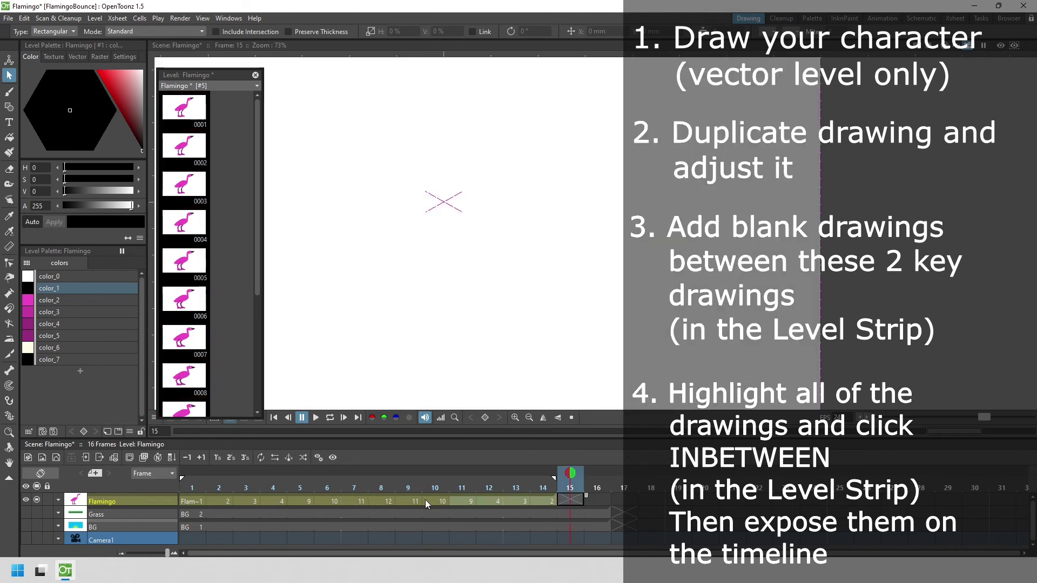
{"action": "left_click_drag", "start_coordinate": [219, 497], "coordinate": [219, 497]}
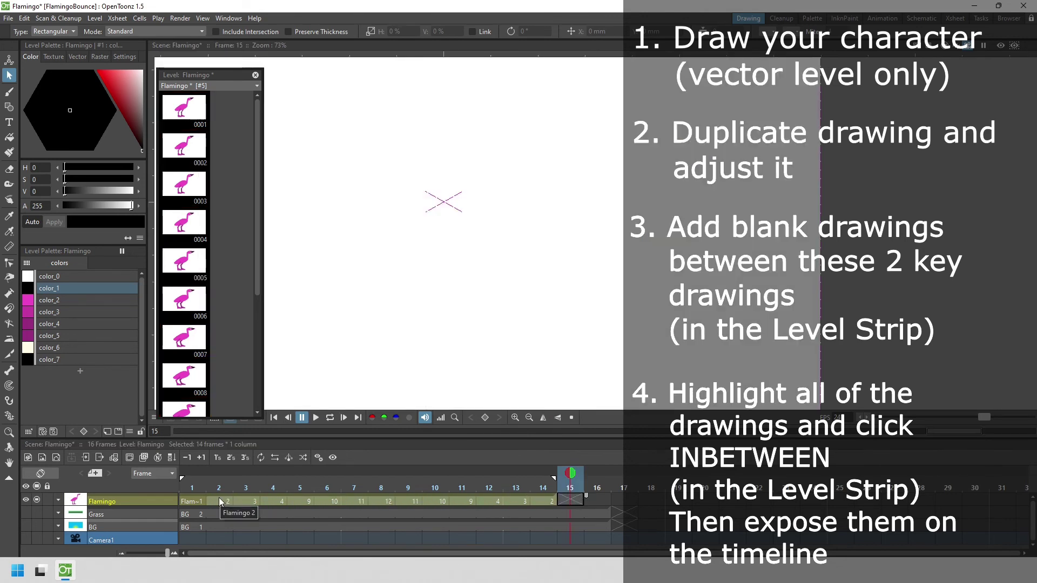
{"action": "key", "text": "Delete"}
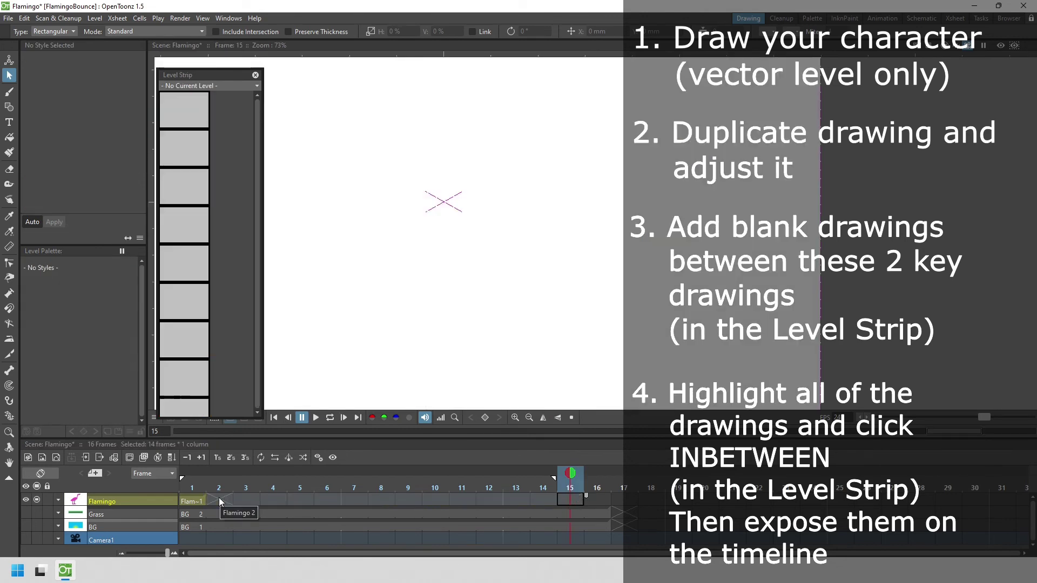
Step: Expose level drawings 0002 onward on the Flamingo column after frame 1
{"action": "left_click", "coordinate": [194, 502]}
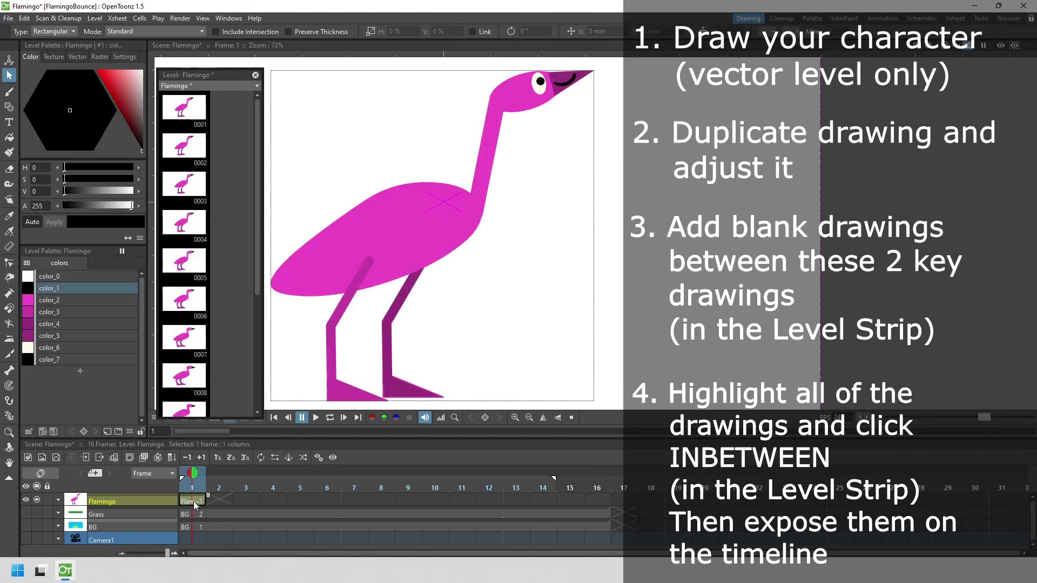
{"action": "left_click", "coordinate": [192, 189]}
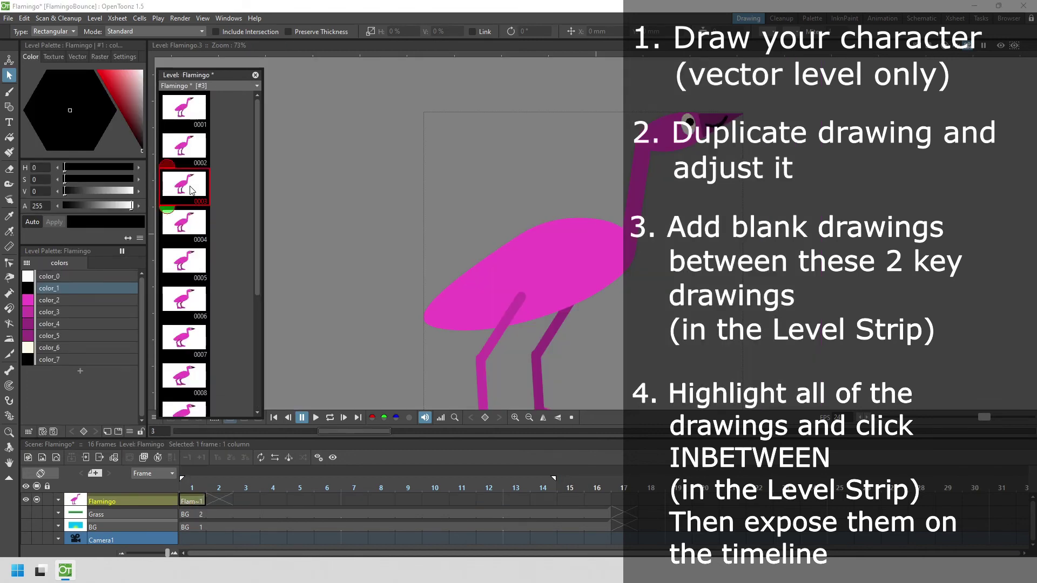
{"action": "key", "text": "ctrl+a"}
{"action": "left_click", "coordinate": [188, 113], "text": "ctrl"}
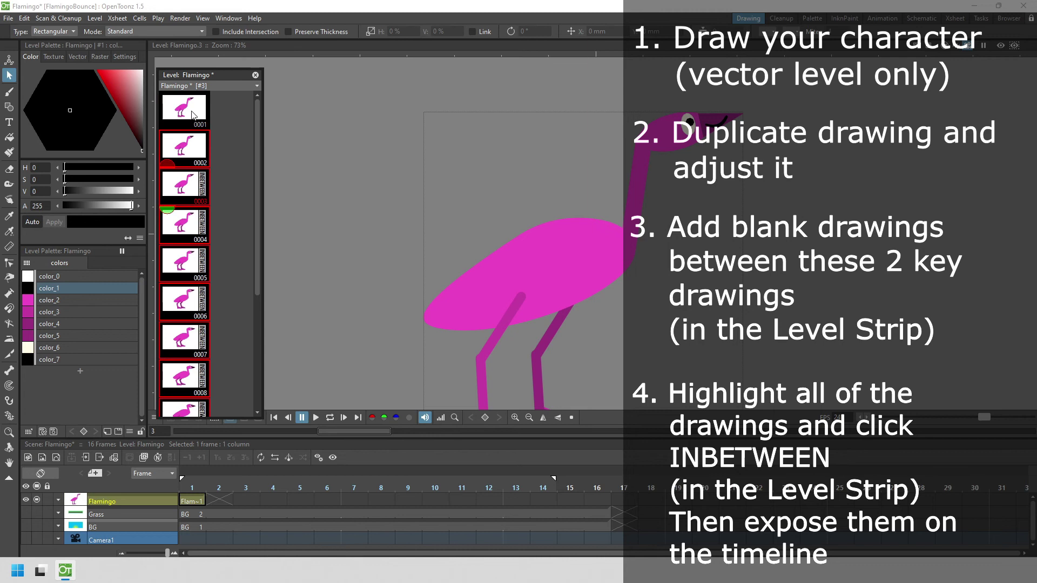
{"action": "left_click_drag", "start_coordinate": [192, 226], "coordinate": [215, 500]}
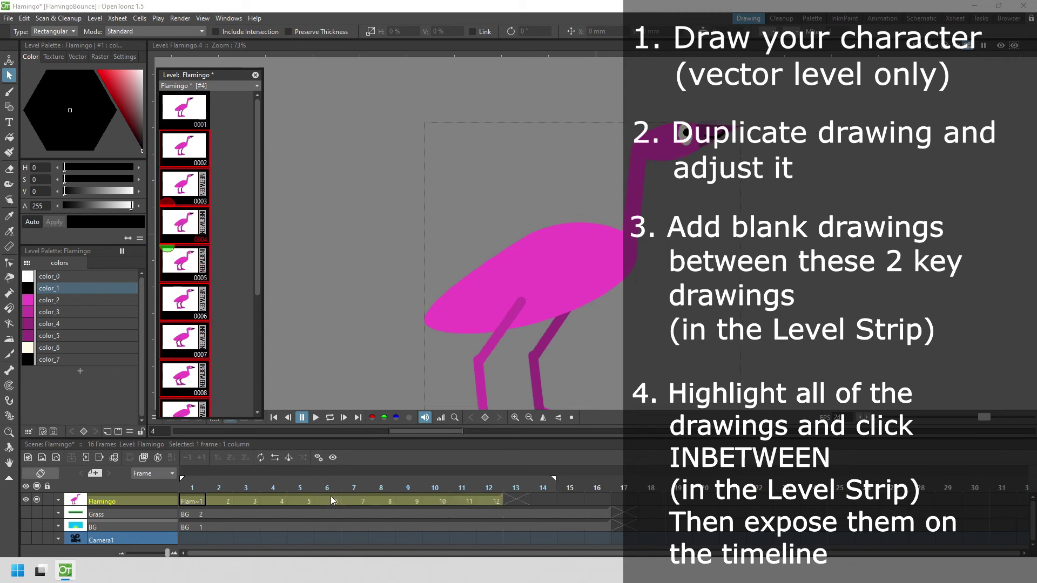
Step: Swing the Flamingo cells back through drawings 11–2, extend the play range, and delete frame 23
{"action": "left_click", "coordinate": [331, 495]}
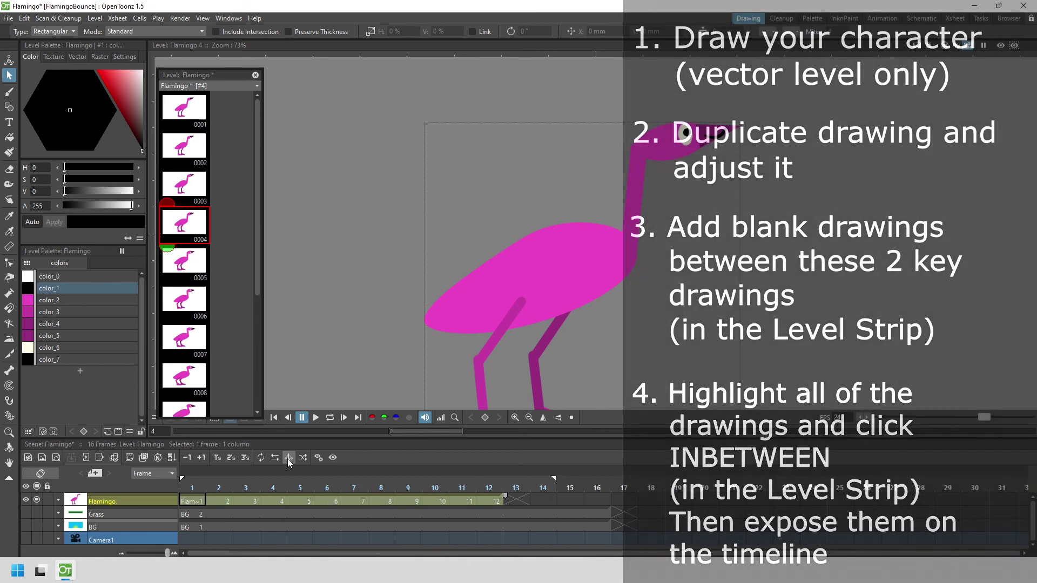
{"action": "left_click", "coordinate": [287, 458]}
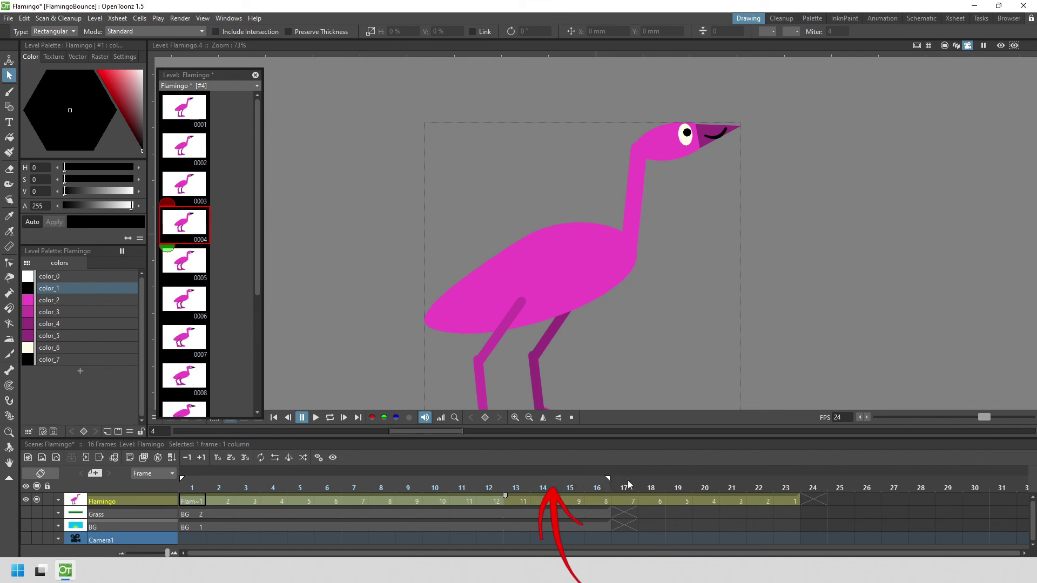
{"action": "mouse_move", "coordinate": [627, 480]}
{"action": "left_mouse_down"}
{"action": "mouse_move", "coordinate": [723, 493]}
{"action": "mouse_move", "coordinate": [738, 507]}
{"action": "left_mouse_up"}
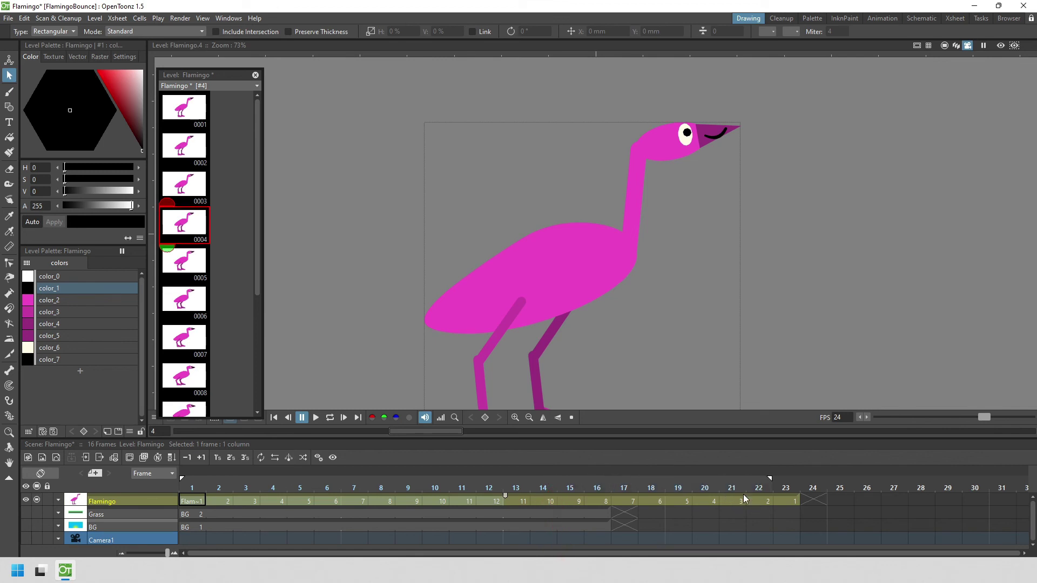
{"action": "left_click", "coordinate": [786, 501]}
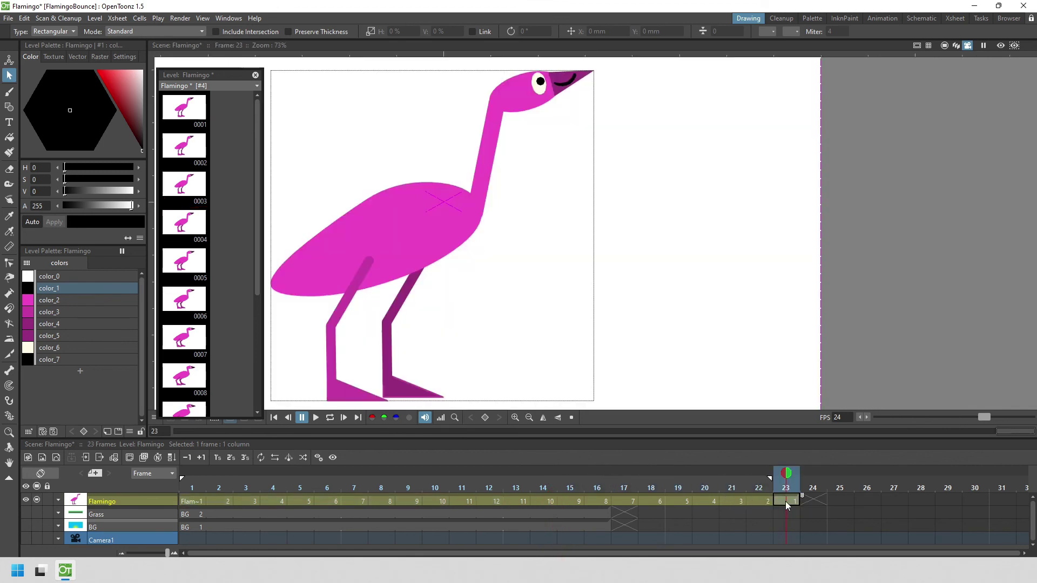
{"action": "key", "text": "Delete"}
{"action": "left_click", "coordinate": [194, 487]}
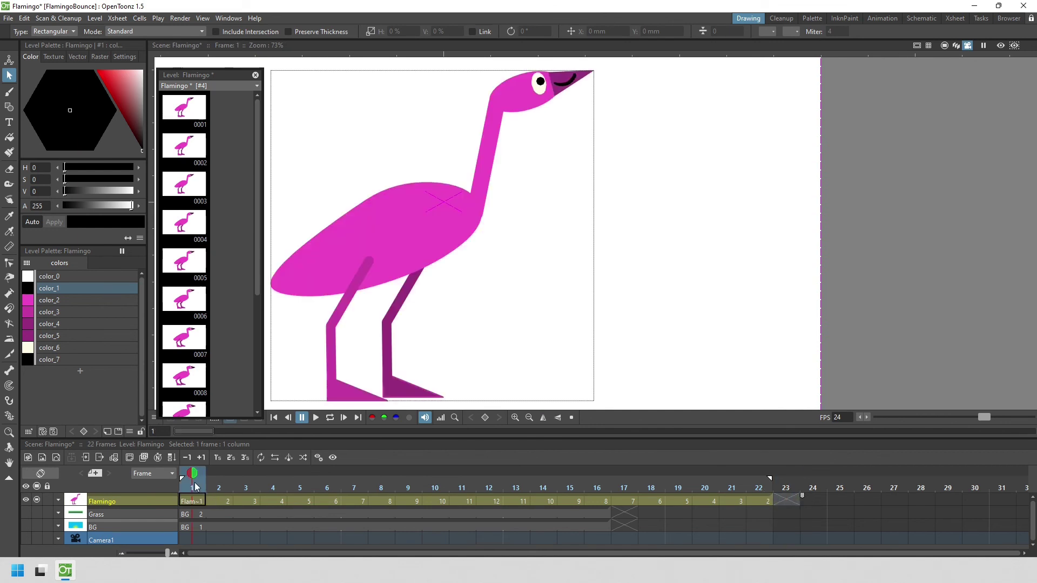
Step: Show the Grass and BG columns, extend them to frame 22, and render a preview from frame 1
{"action": "key", "text": "c"}
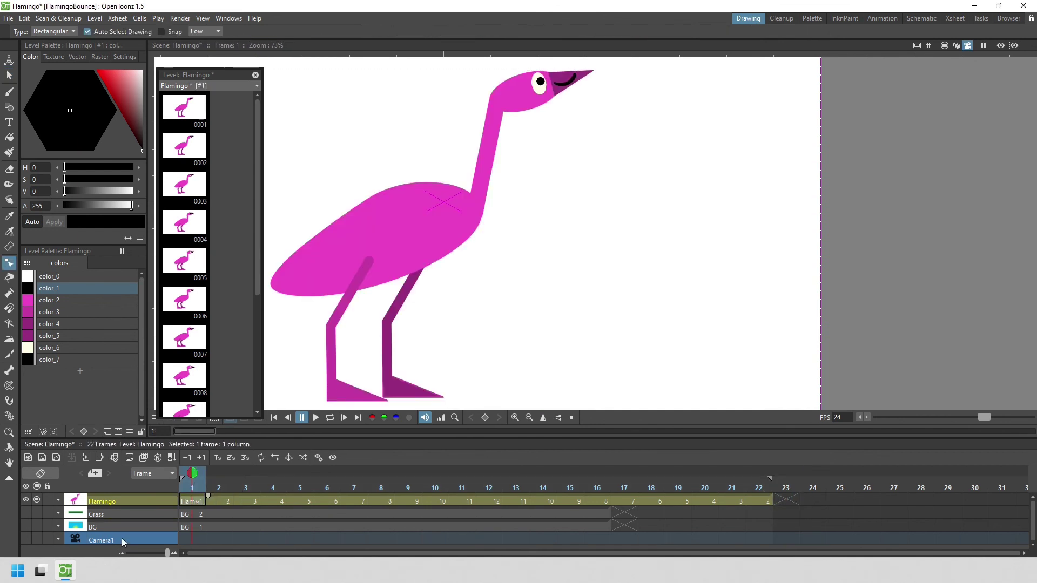
{"action": "left_click", "coordinate": [26, 515]}
{"action": "left_click", "coordinate": [26, 527]}
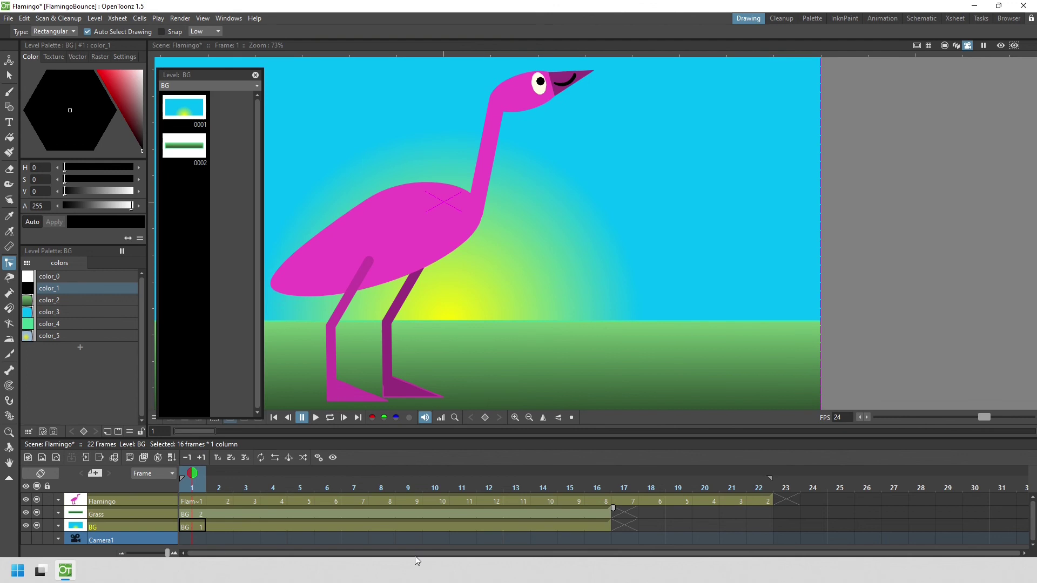
{"action": "left_click_drag", "start_coordinate": [597, 513], "coordinate": [763, 525]}
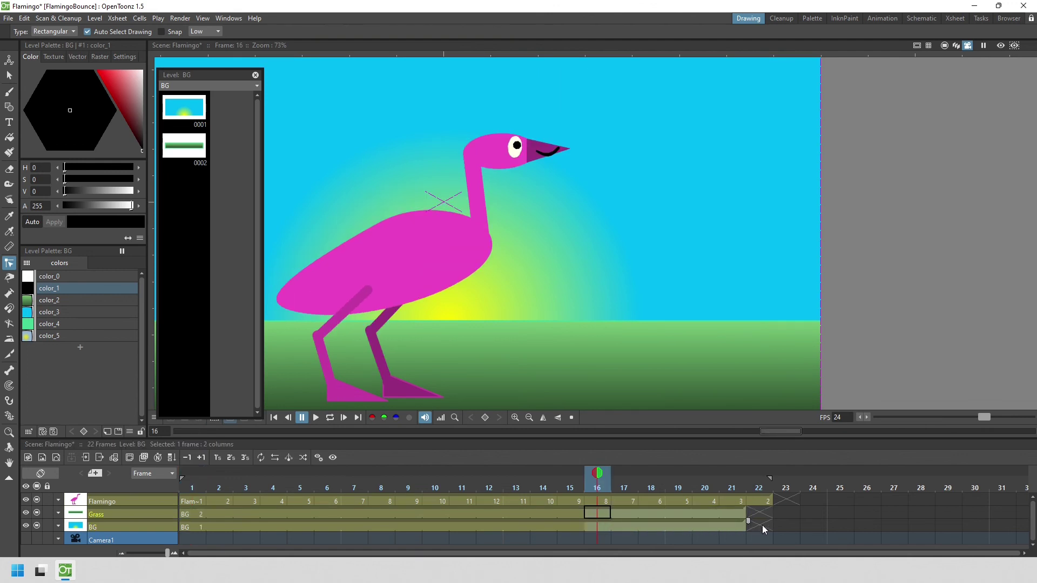
{"action": "left_click", "coordinate": [274, 417]}
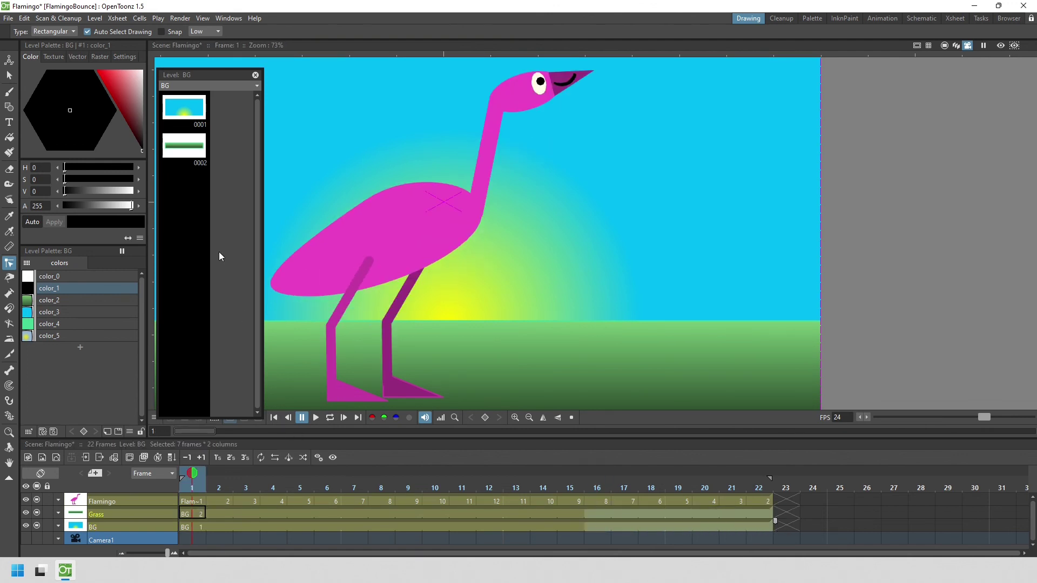
{"action": "left_click", "coordinate": [180, 18]}
{"action": "left_click", "coordinate": [191, 44]}
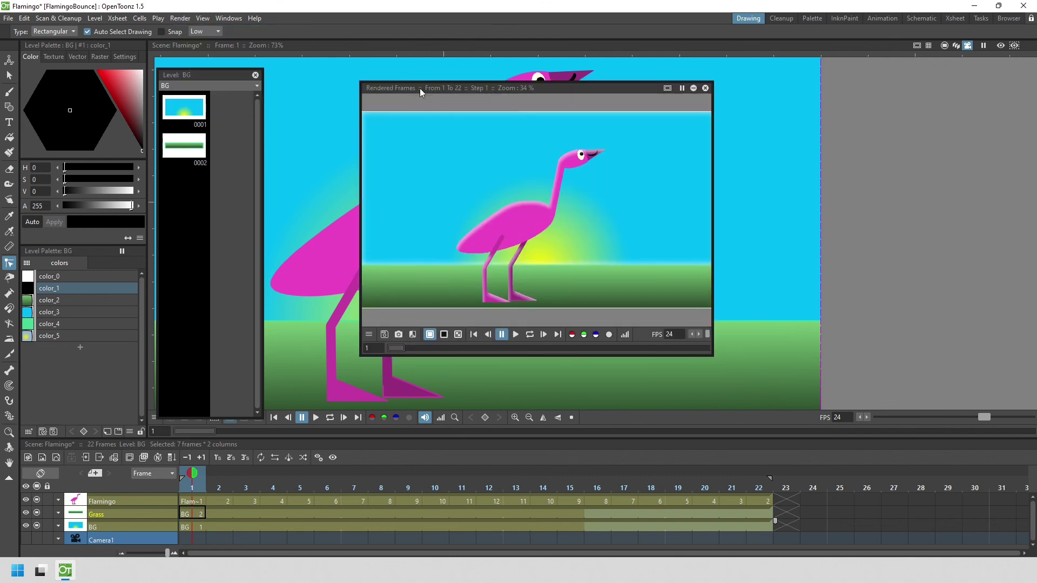
Step: Enlarge the Rendered Frames window to nearly full screen, view it at 100%, and loop playback
{"action": "left_click_drag", "start_coordinate": [403, 87], "coordinate": [53, 9]}
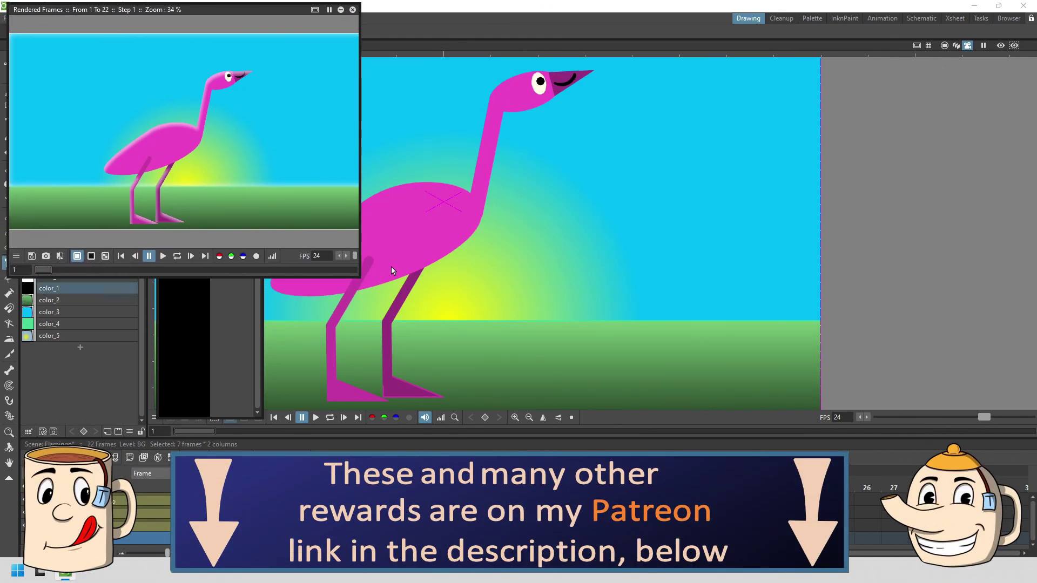
{"action": "left_click_drag", "start_coordinate": [394, 300], "coordinate": [1020, 550]}
{"action": "right_click", "coordinate": [665, 444]}
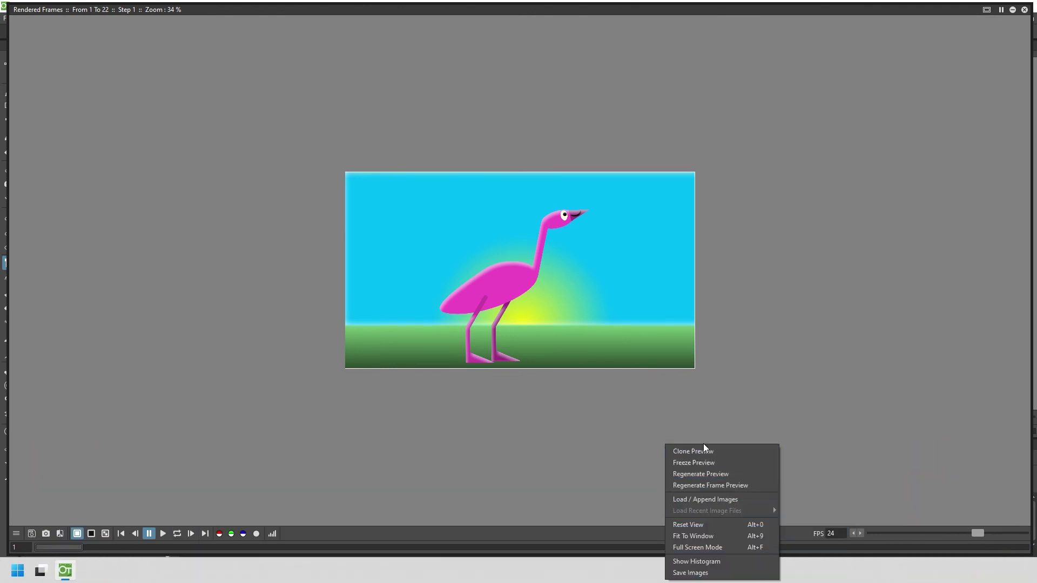
{"action": "left_click", "coordinate": [725, 524]}
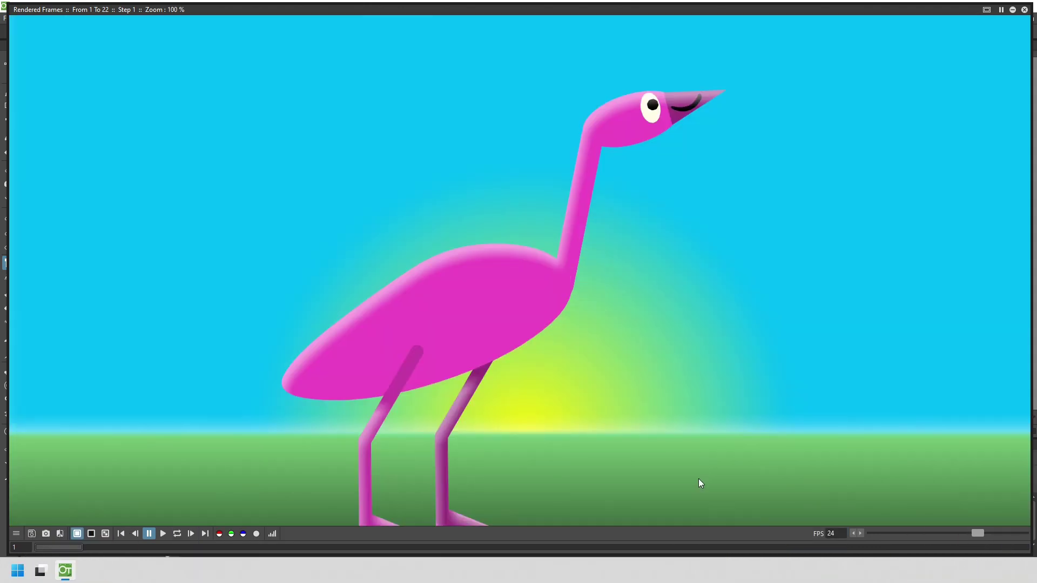
{"action": "left_click_drag", "start_coordinate": [710, 476], "coordinate": [711, 436]}
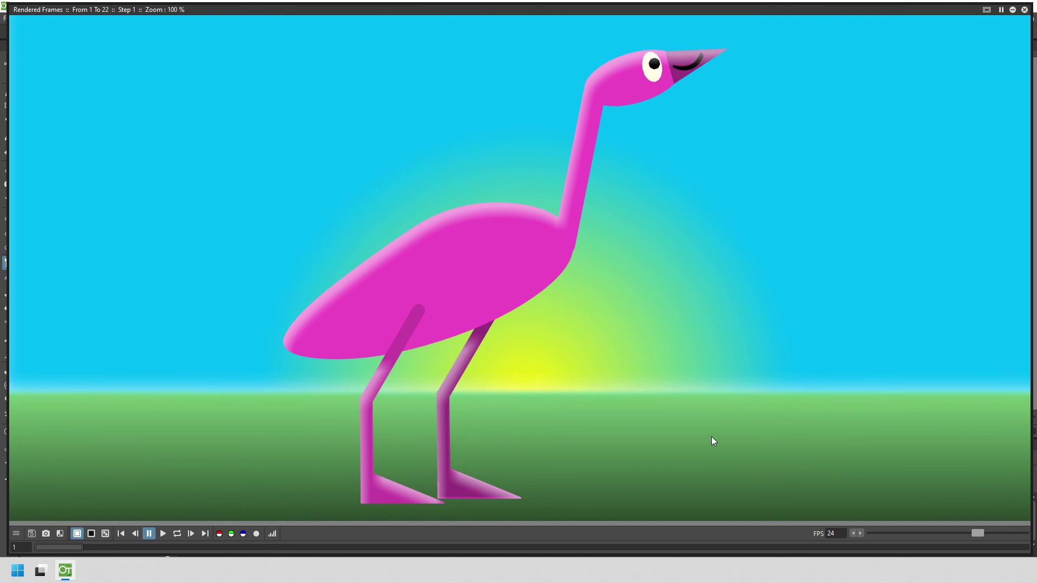
{"action": "left_click", "coordinate": [179, 538]}
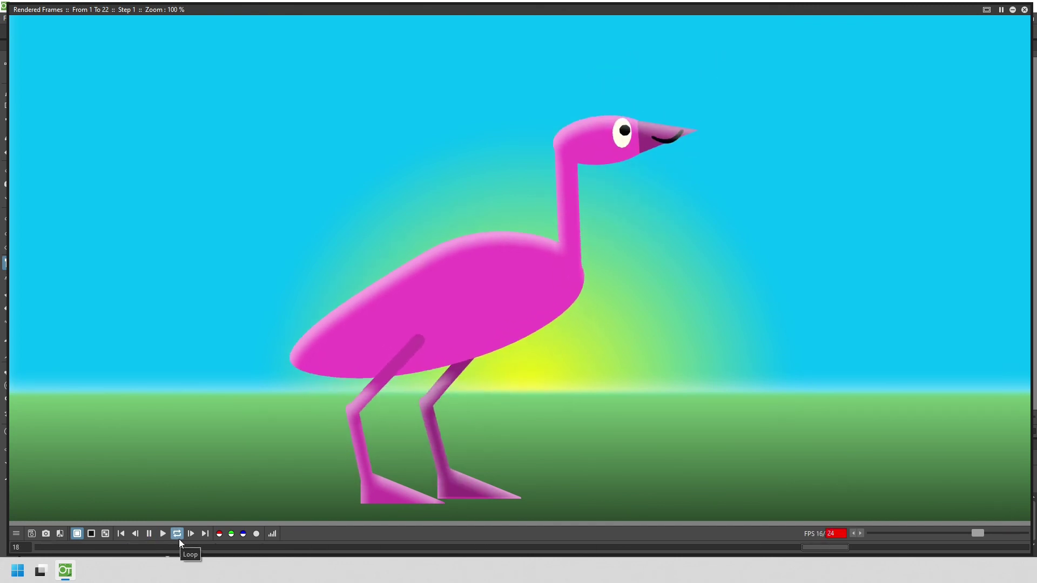